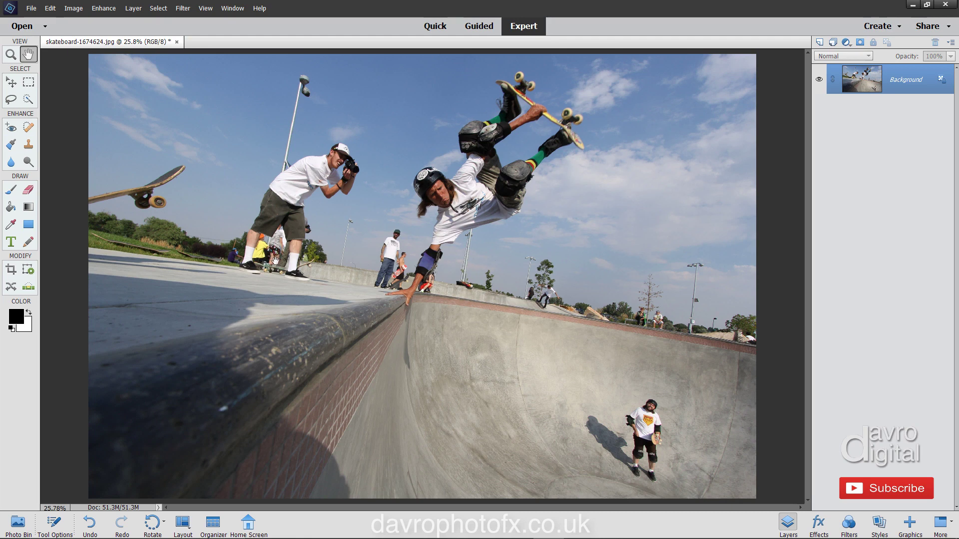
Duplicate the Background layer
key(ctrl+z)
key(ctrl+j)
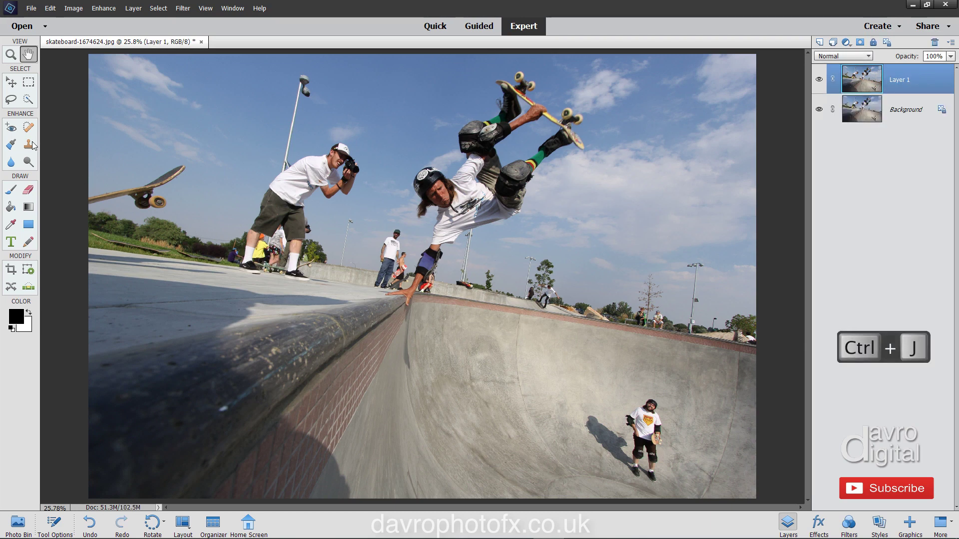
Using the Polygonal Lasso, start a loose outline along the airborne skateboard's upper edge, continuing freehand around its raised end and wheels
click(10, 100)
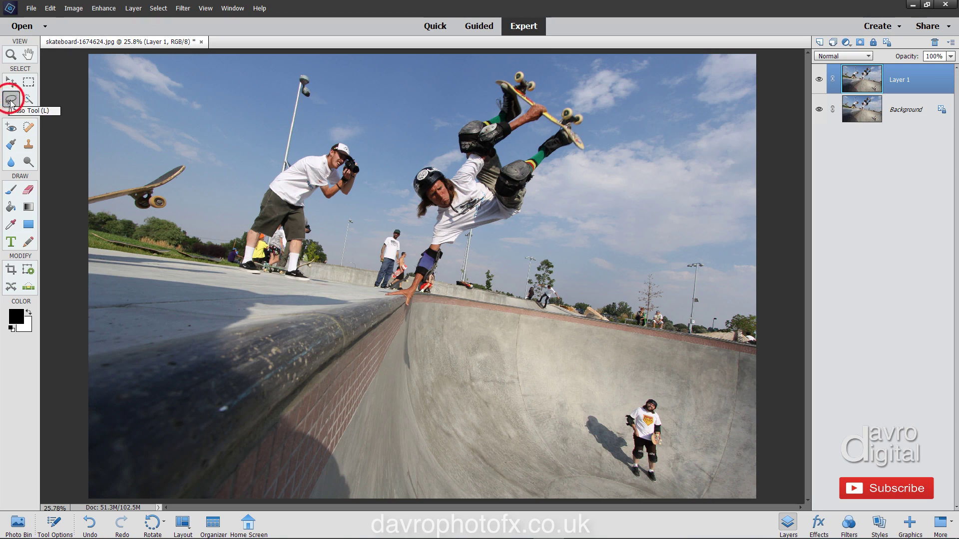
click(54, 522)
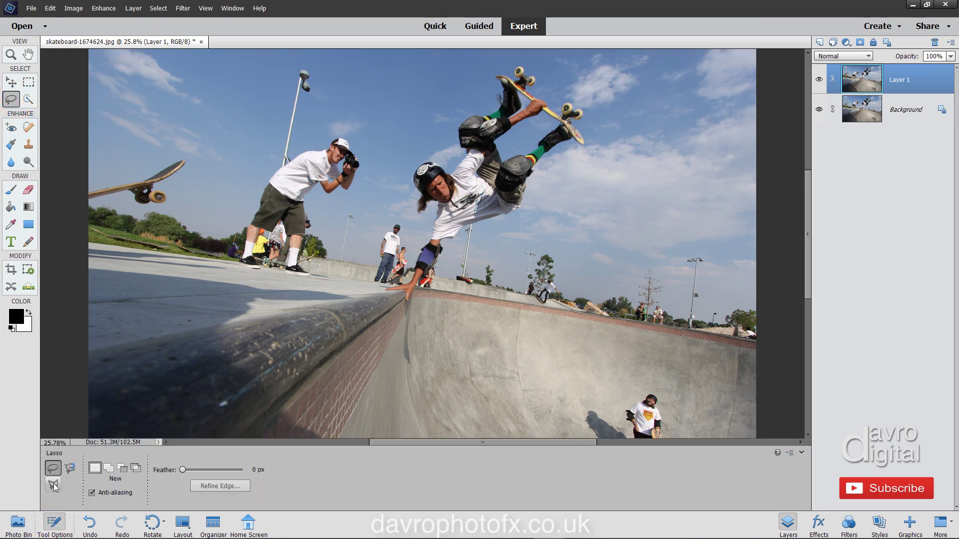
click(53, 484)
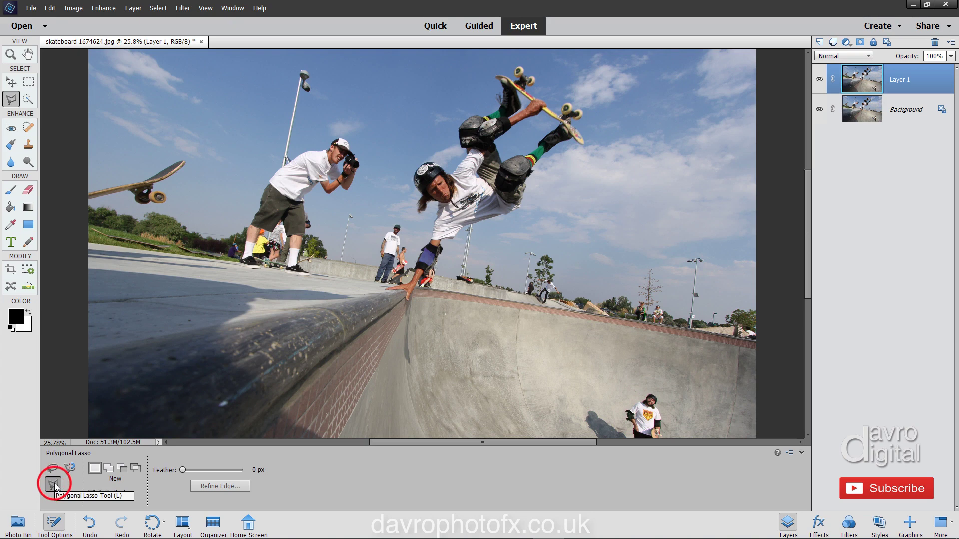
ctrl+click(118, 188)
ctrl+click(118, 187)
ctrl+click(118, 188)
drag(116, 191, 137, 187)
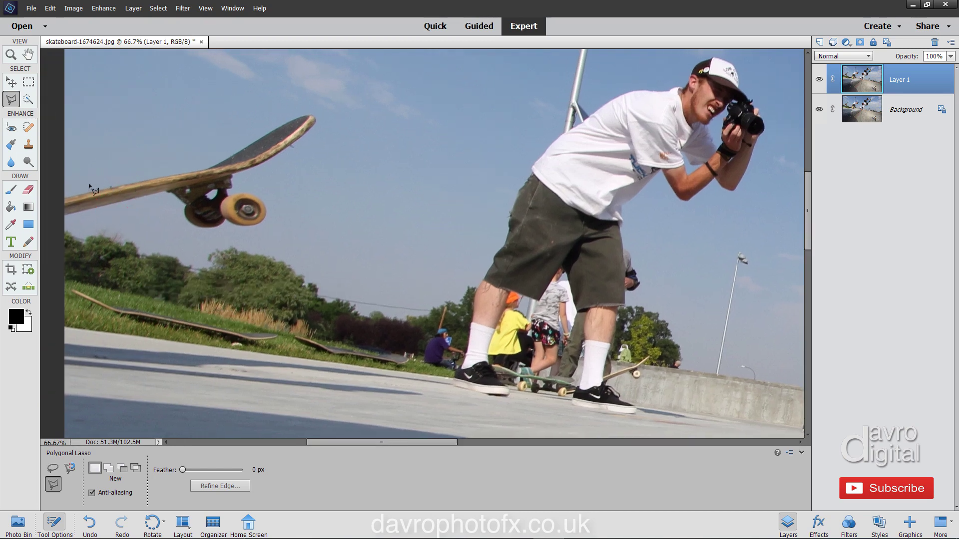
click(71, 188)
click(212, 156)
key(alt)
mouse_move(281, 115)
mouse_down()
mouse_move(310, 107)
mouse_move(322, 112)
mouse_move(324, 130)
mouse_move(312, 158)
mouse_move(266, 178)
mouse_move(275, 226)
mouse_move(251, 237)
mouse_move(197, 236)
mouse_move(167, 206)
mouse_up()
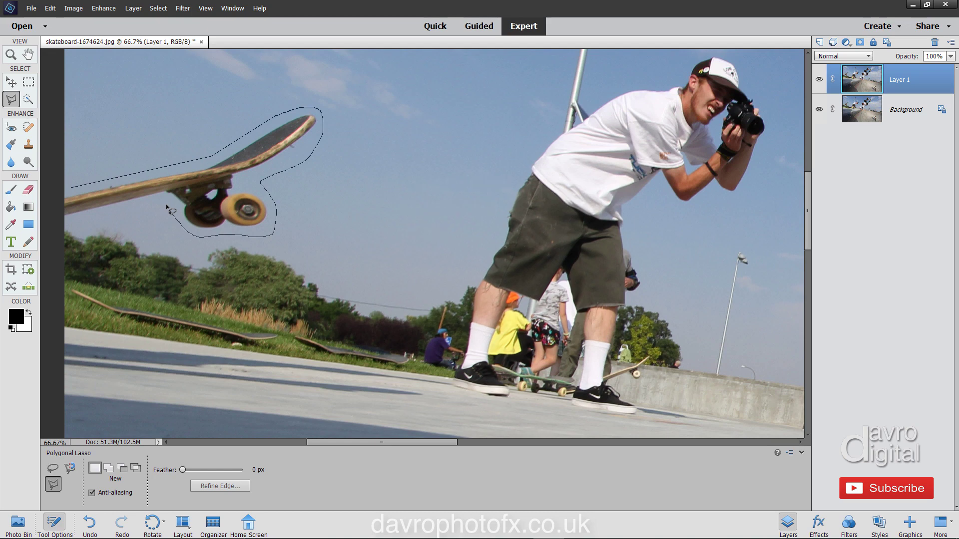
Finish the skateboard outline with straight segments along its underside and past the photo's edge, closing it at the starting point
alt+click(161, 205)
alt+click(164, 205)
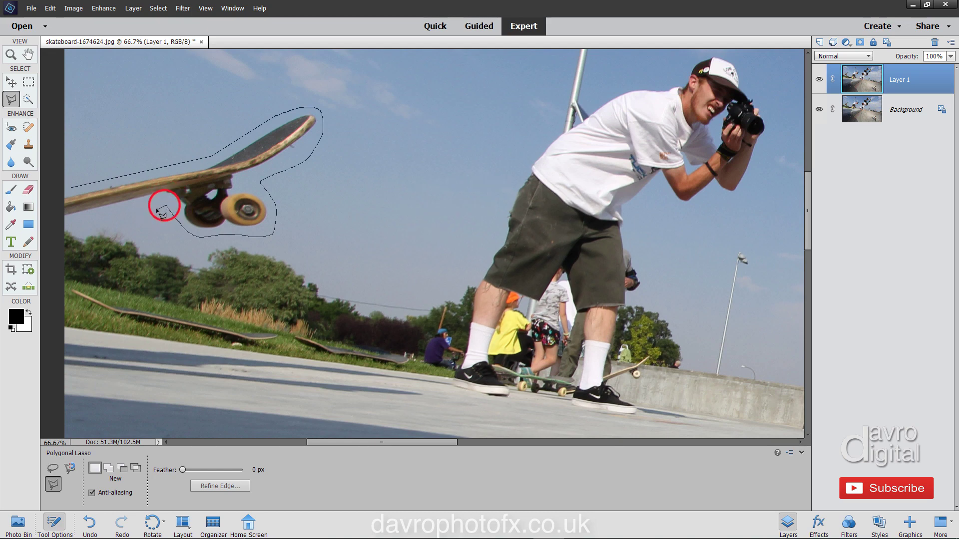
click(59, 223)
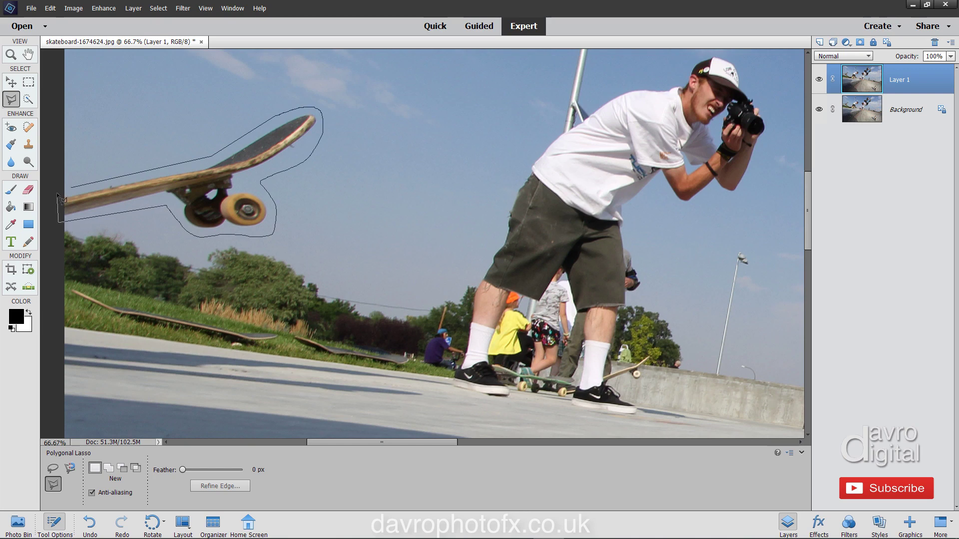
click(59, 190)
click(72, 189)
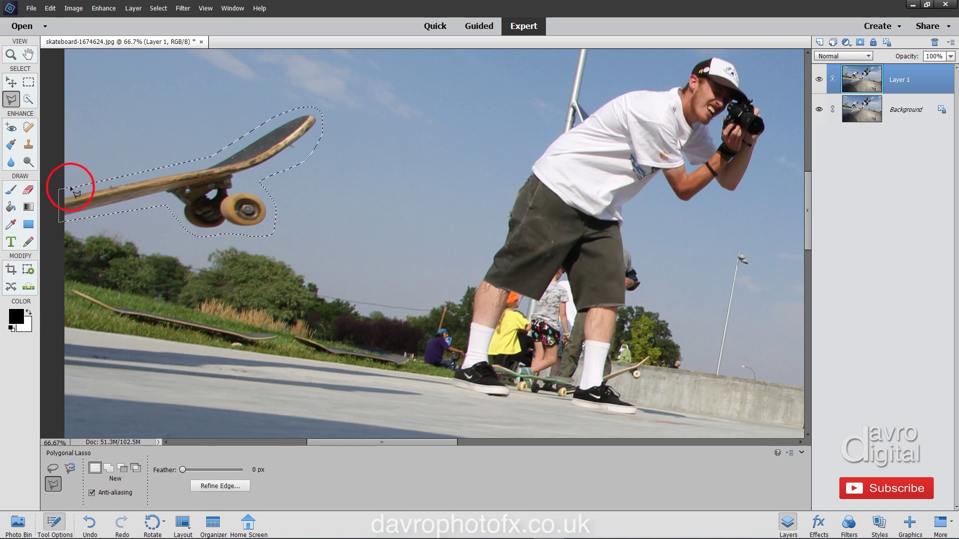
Fill the skateboard selection with Content-Aware at Normal mode and 100% opacity, and deselect it
click(50, 8)
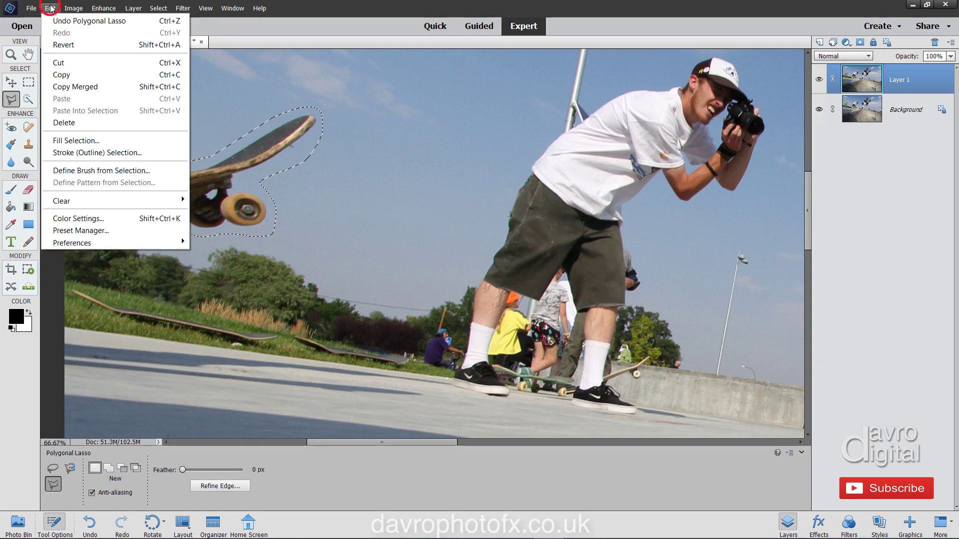
click(58, 140)
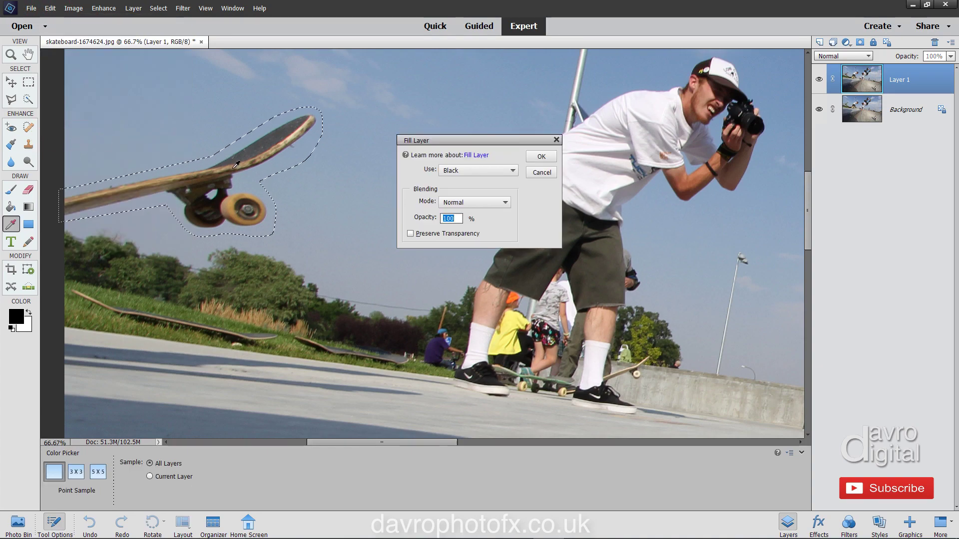
click(463, 170)
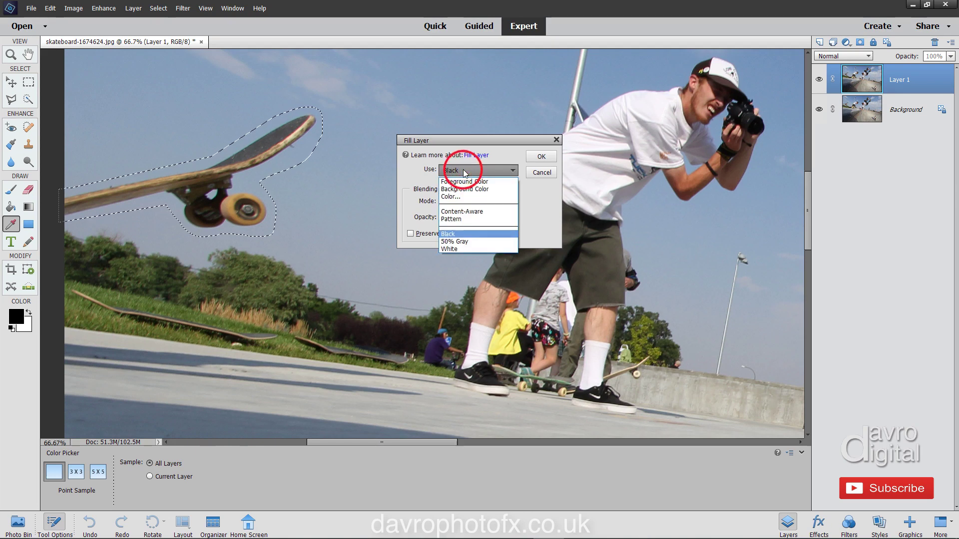
click(463, 212)
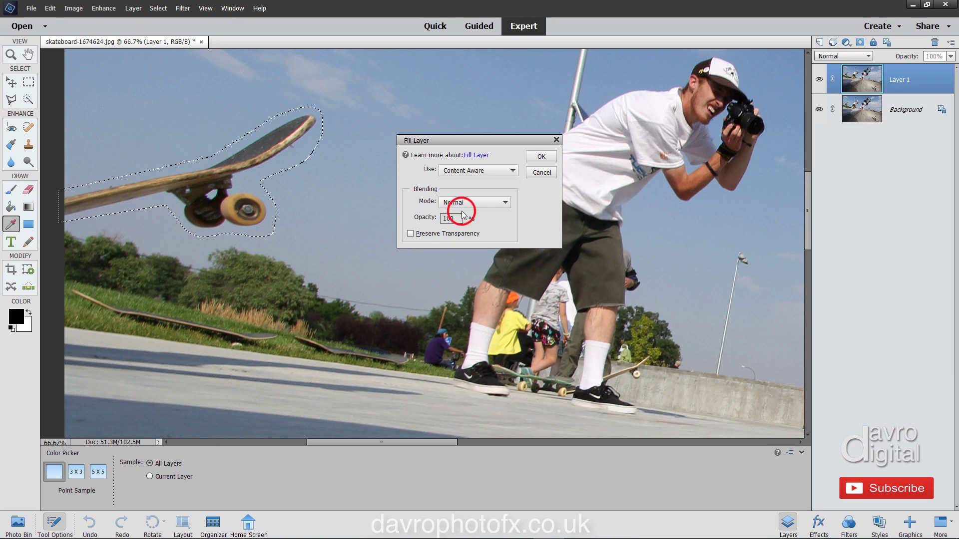
click(541, 158)
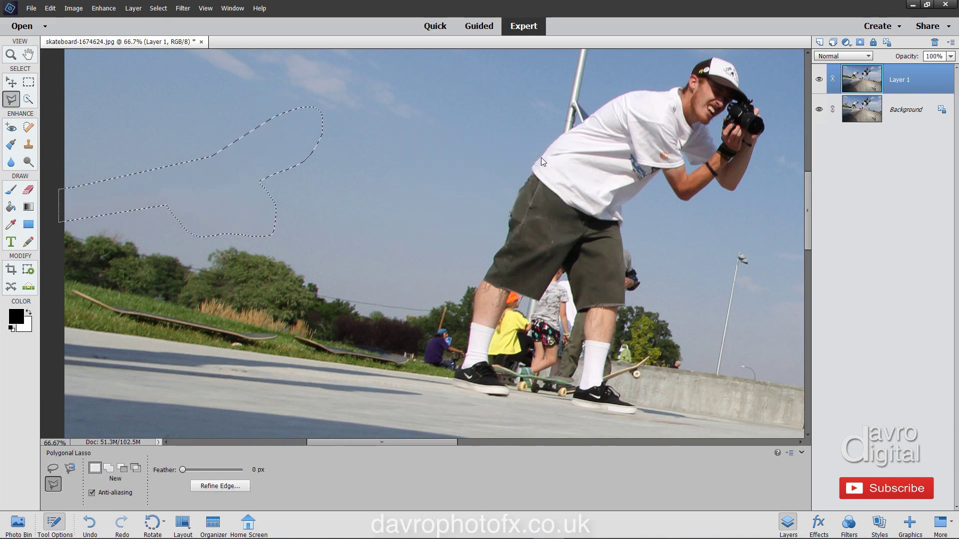
key(ctrl+d)
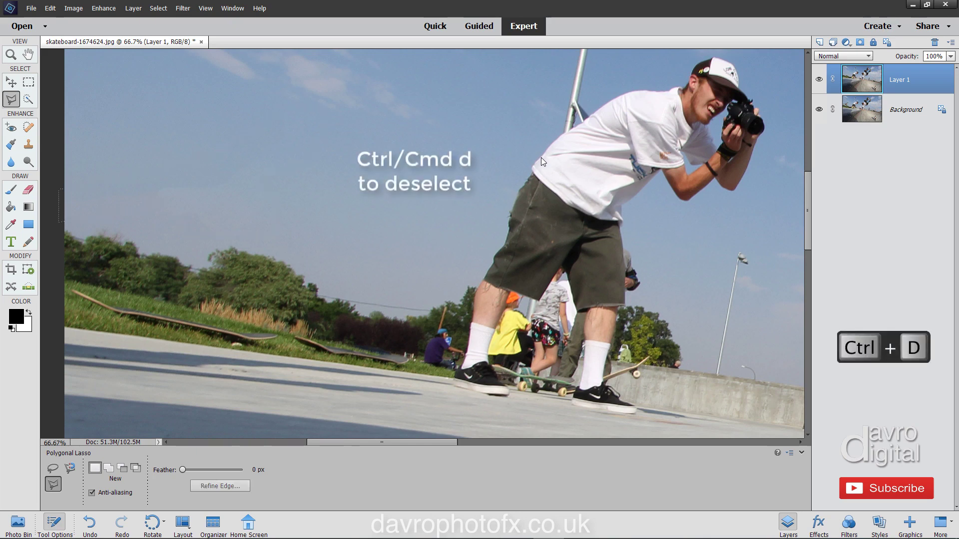
Draw a freehand Lasso selection around the man standing in the bowl, including his shadow
drag(588, 226, 231, 54)
drag(559, 272, 412, 182)
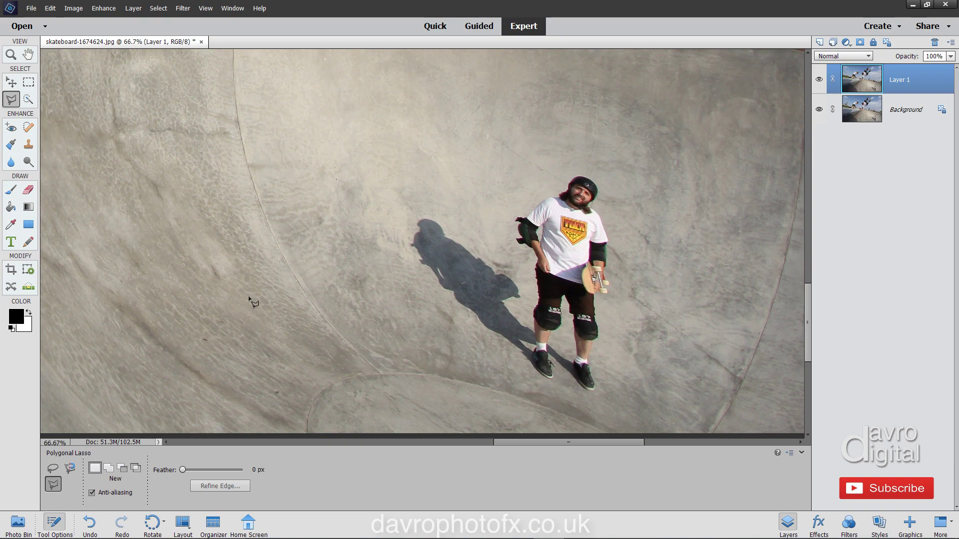
click(52, 468)
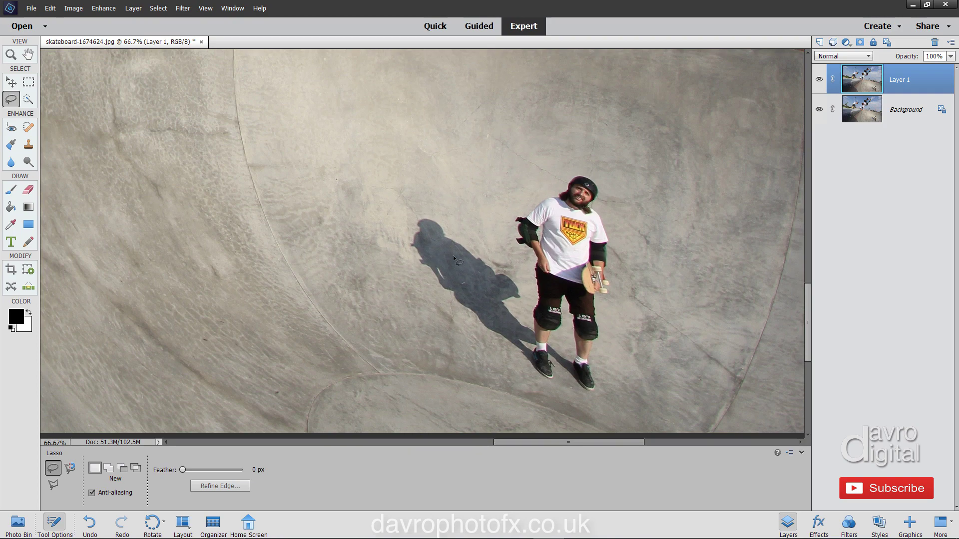
mouse_move(460, 235)
mouse_down()
mouse_move(506, 263)
mouse_move(522, 291)
mouse_move(526, 258)
mouse_move(508, 240)
mouse_move(503, 208)
mouse_move(562, 168)
mouse_move(604, 179)
mouse_move(627, 276)
mouse_move(601, 397)
mouse_move(556, 396)
mouse_move(520, 378)
mouse_move(467, 341)
mouse_move(457, 314)
mouse_move(421, 286)
mouse_move(405, 256)
mouse_move(404, 221)
mouse_move(429, 211)
mouse_move(461, 235)
mouse_up()
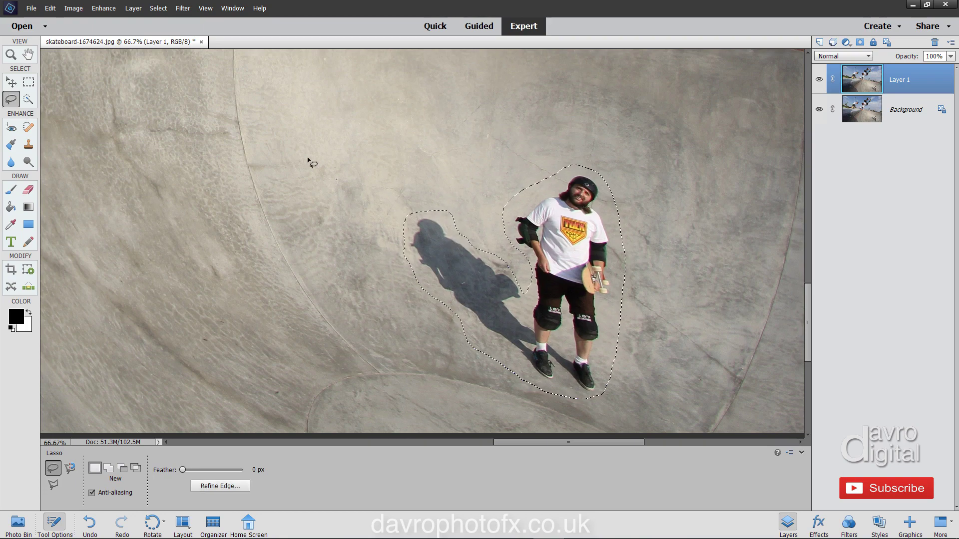
Fill the selection around the man and his shadow with Content-Aware, and deselect it
click(50, 8)
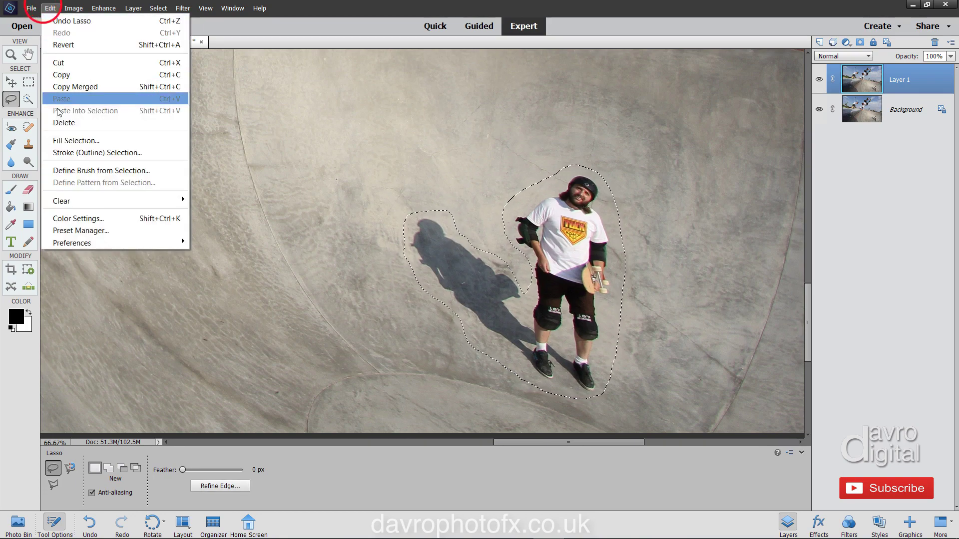
click(61, 141)
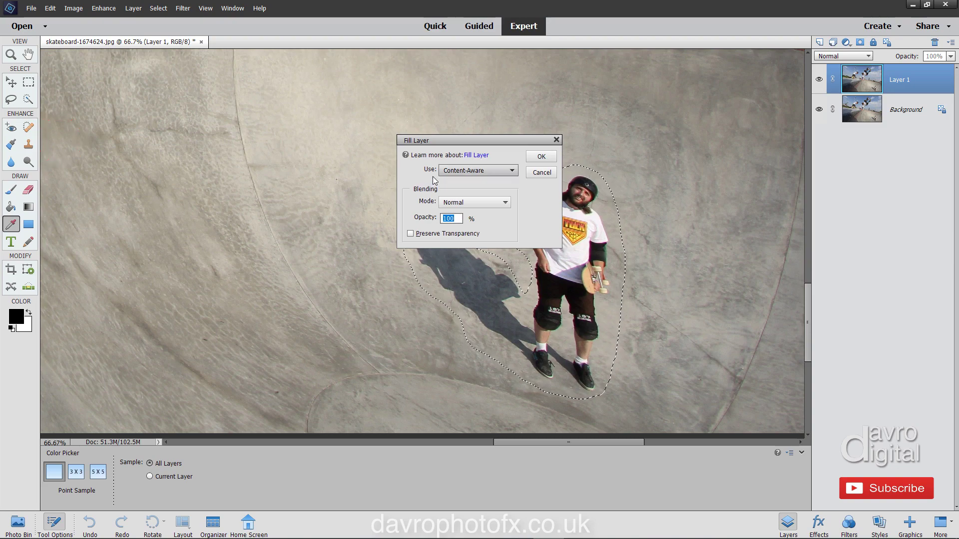
click(541, 156)
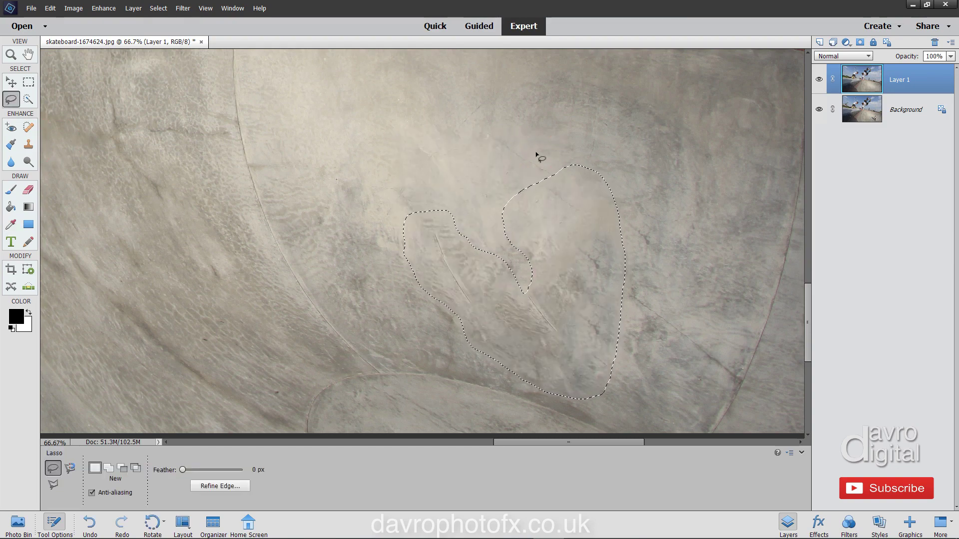
key(ctrl+d)
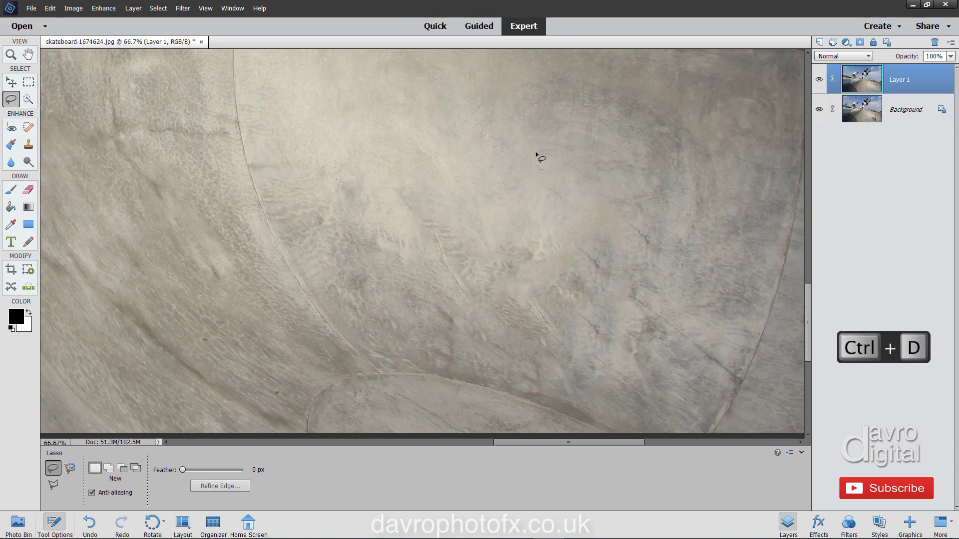
Add a new empty layer above Layer 1 and name it Clean-up
drag(119, 92, 585, 398)
drag(269, 147, 394, 380)
drag(426, 250, 540, 394)
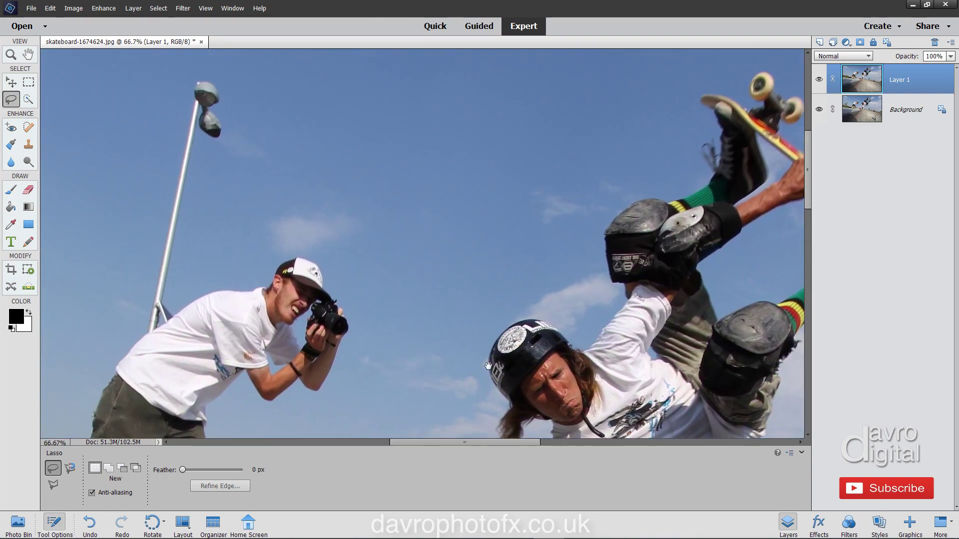
click(819, 43)
double_click(898, 79)
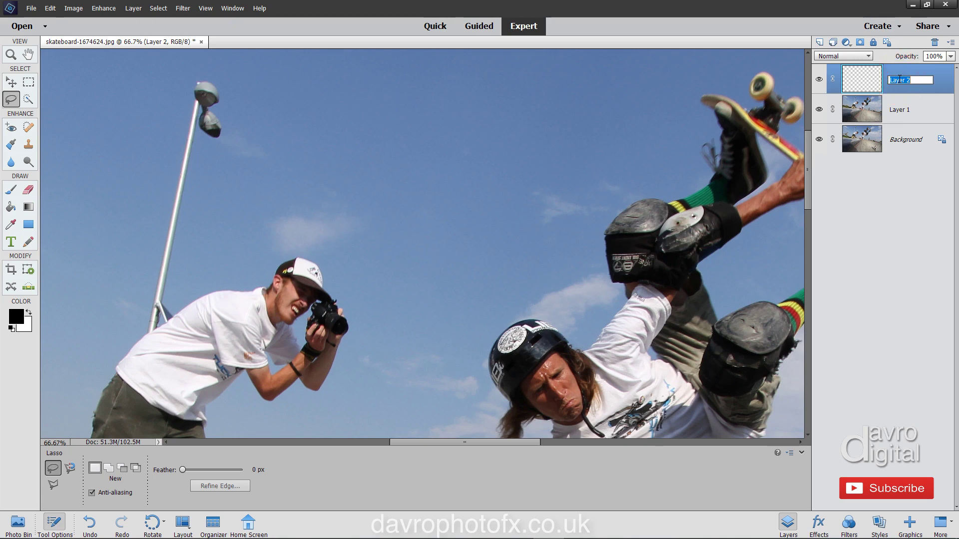
text(c)
key(Return)
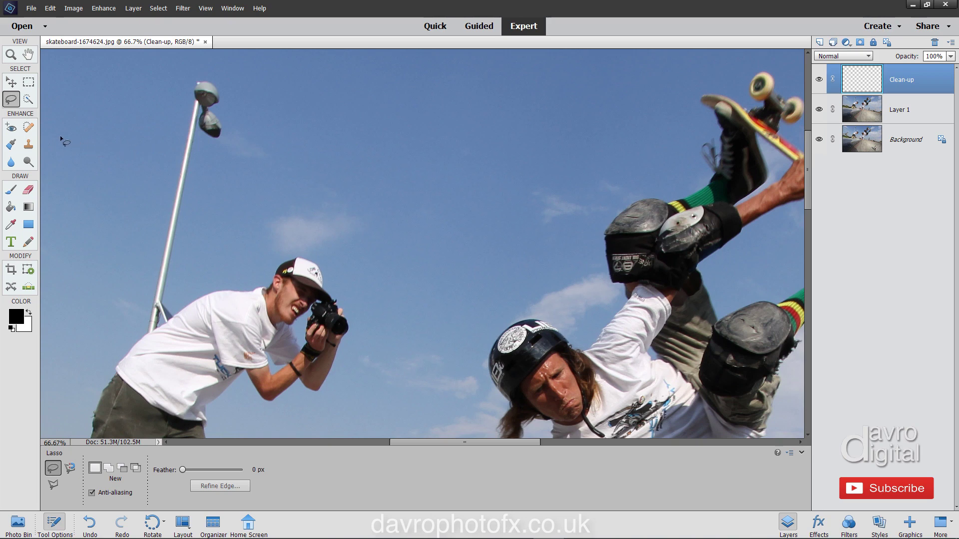
Remove the lamp head and the tall pole above the photographer's back with the Spot Healing Brush on the Clean-up layer
click(28, 126)
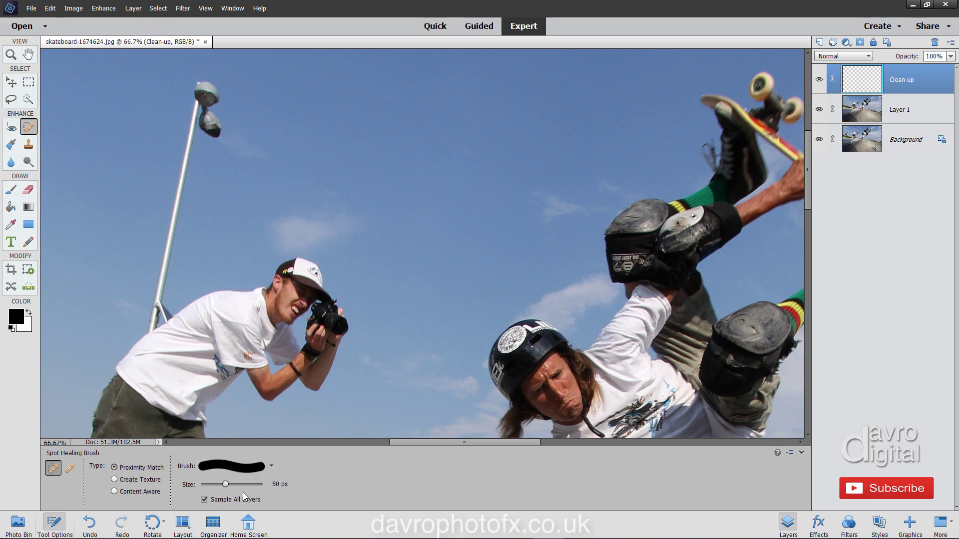
mouse_move(212, 95)
mouse_down()
mouse_move(216, 135)
mouse_move(214, 117)
mouse_move(207, 132)
mouse_up()
click(215, 103)
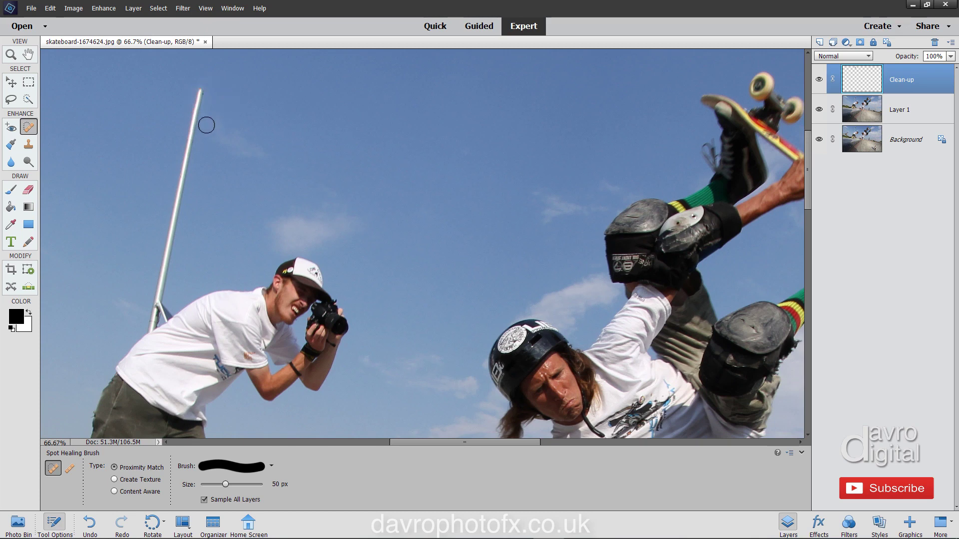
click(199, 90)
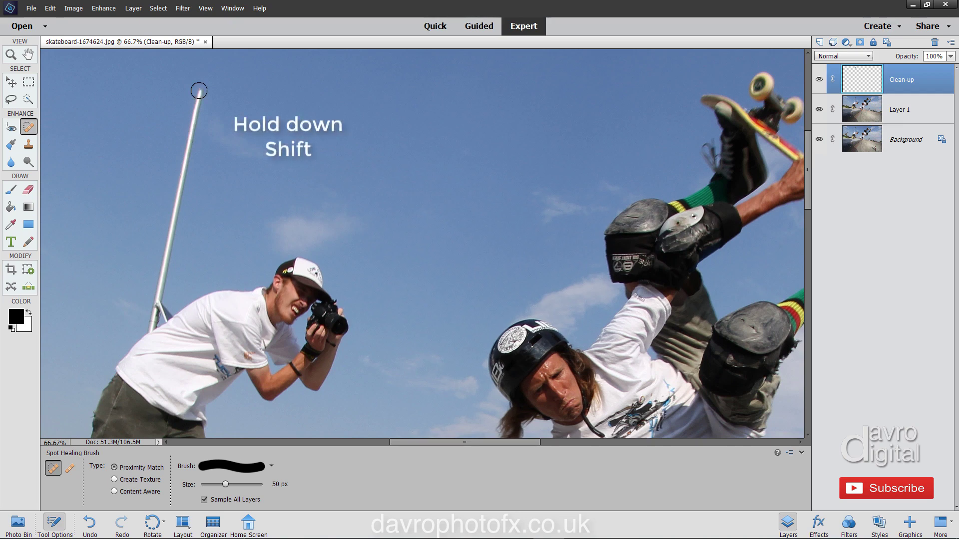
shift+click(157, 299)
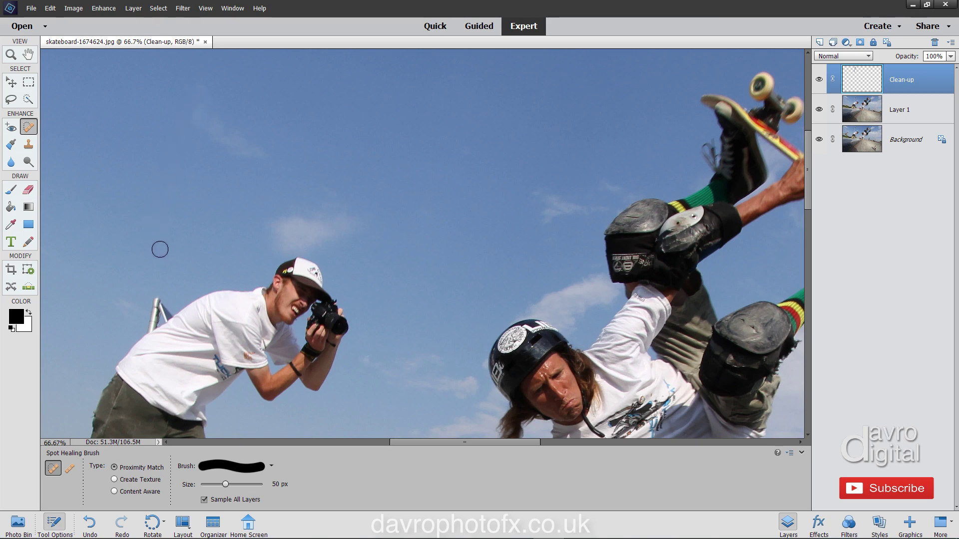
Heal away the remaining pole stub and bracket along the back of the photographer's white shirt
ctrl+click(159, 317)
ctrl+click(159, 318)
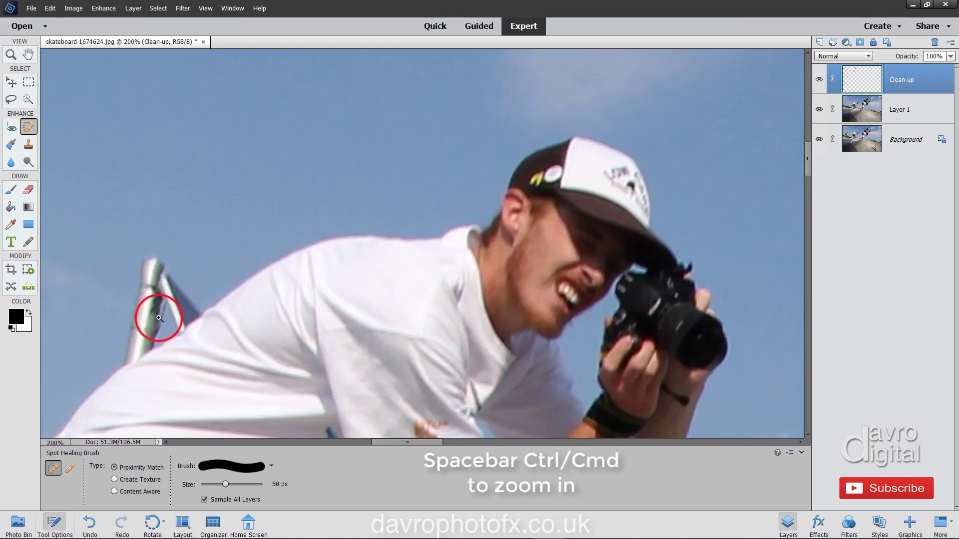
drag(156, 323, 264, 293)
mouse_move(259, 235)
mouse_down()
mouse_move(250, 260)
mouse_move(287, 262)
mouse_move(280, 277)
mouse_move(230, 284)
mouse_up()
click(247, 284)
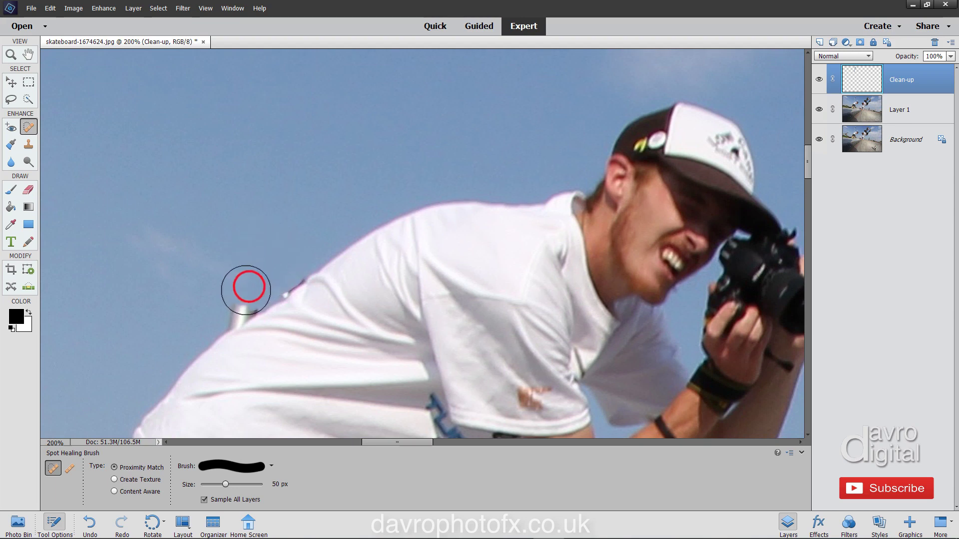
click(240, 295)
click(234, 297)
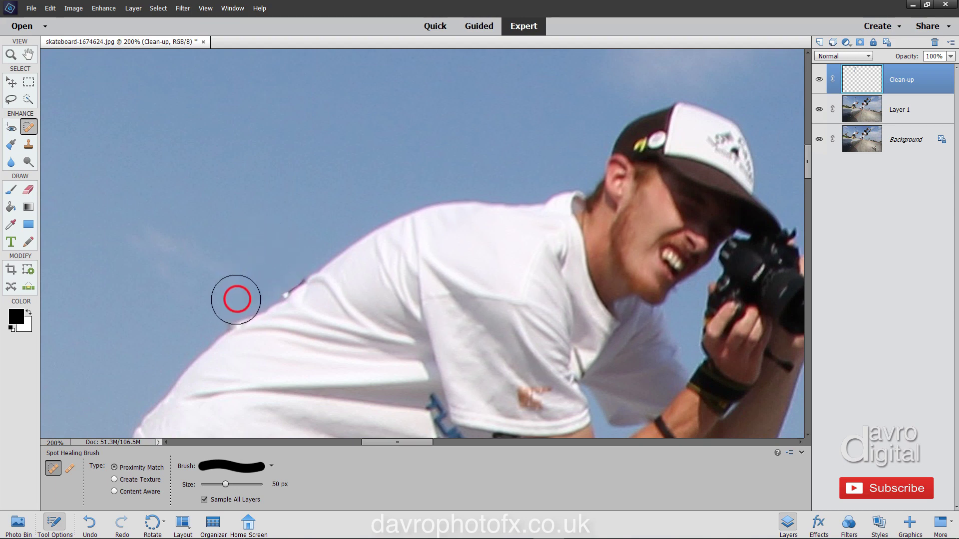
click(231, 301)
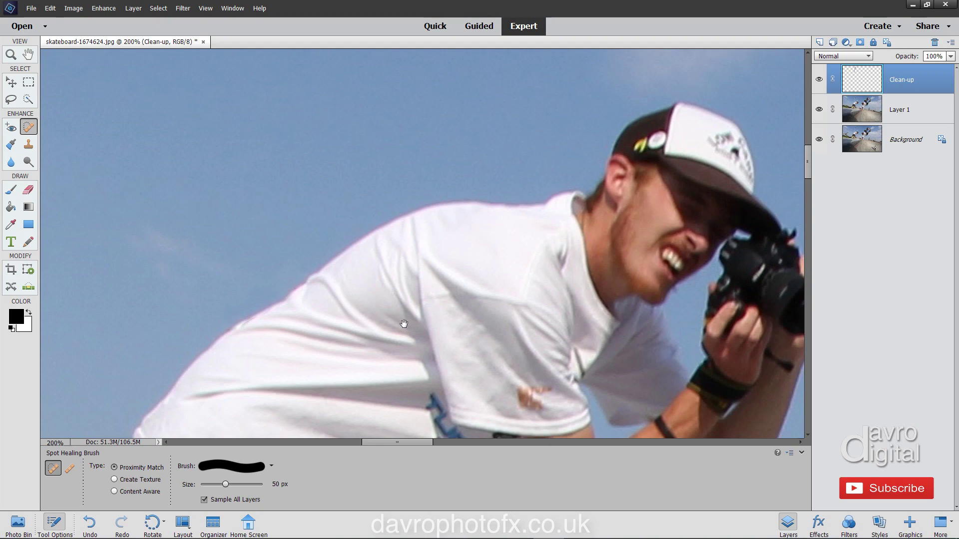
Heal away the lamp heads and upper section of the pole below the white shirt on the Clean-up layer
drag(467, 353, 100, 100)
drag(406, 221, 150, 190)
mouse_move(475, 199)
mouse_down()
mouse_move(259, 180)
mouse_move(301, 223)
mouse_move(220, 128)
mouse_move(221, 223)
mouse_move(250, 246)
mouse_move(235, 132)
mouse_move(251, 148)
mouse_up()
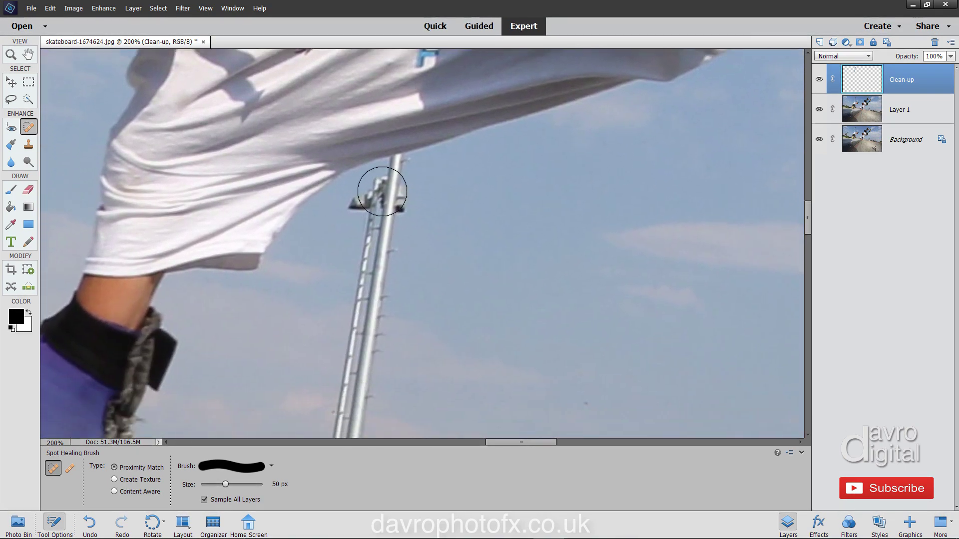
mouse_move(397, 178)
mouse_down()
mouse_move(360, 204)
mouse_move(377, 218)
mouse_move(373, 291)
mouse_up()
click(403, 221)
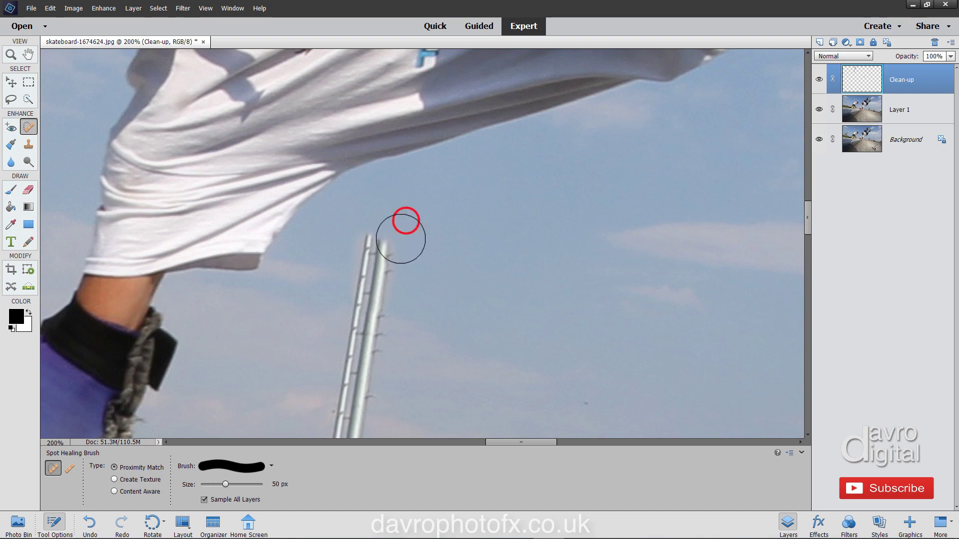
Heal away the remaining length of the pole down to the skateboard and bag on the concrete wall
drag(376, 240, 365, 393)
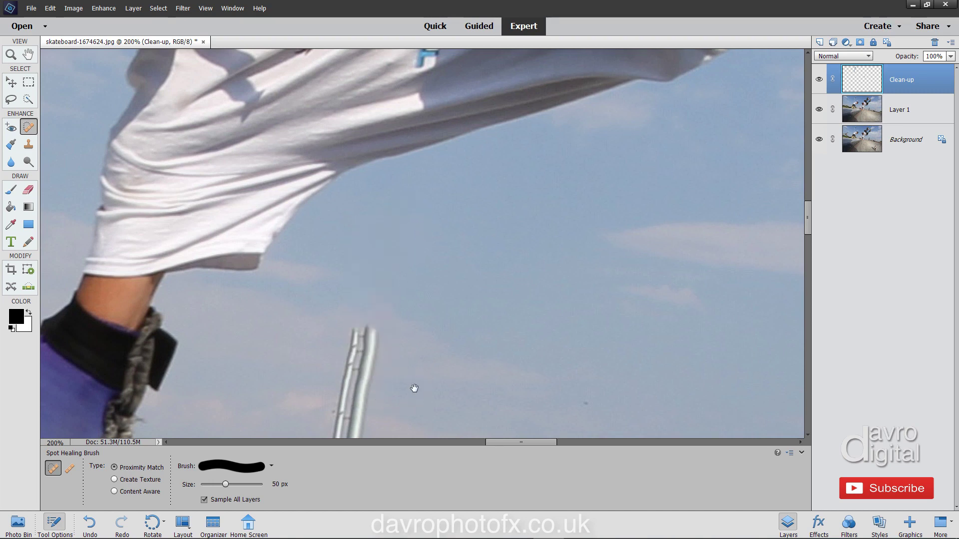
scroll(413, 388, down, 5)
mouse_move(368, 105)
mouse_down()
mouse_move(356, 178)
mouse_move(333, 244)
mouse_move(362, 295)
mouse_up()
click(359, 250)
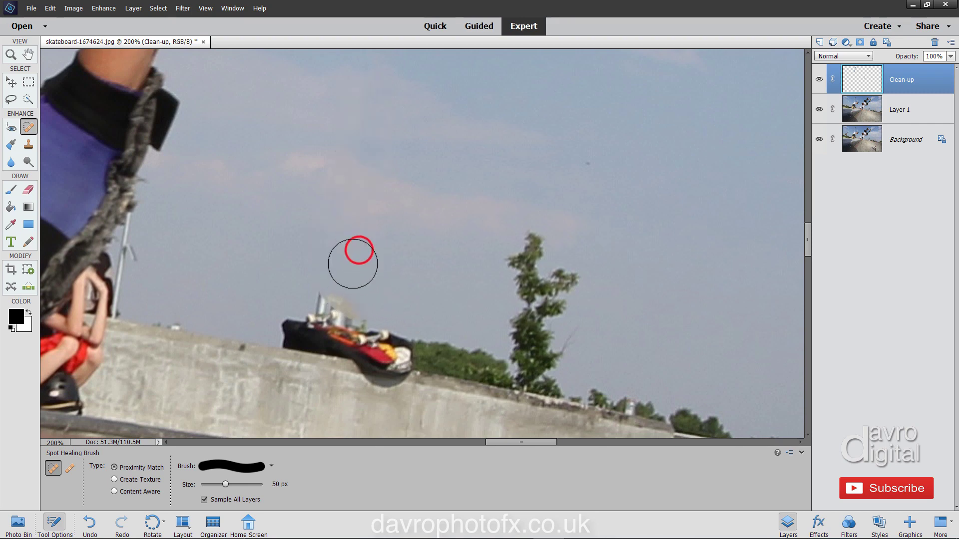
Clean up the leftover pole base and smudges just above the skateboard and bag on the wall
click(324, 287)
click(337, 301)
click(356, 302)
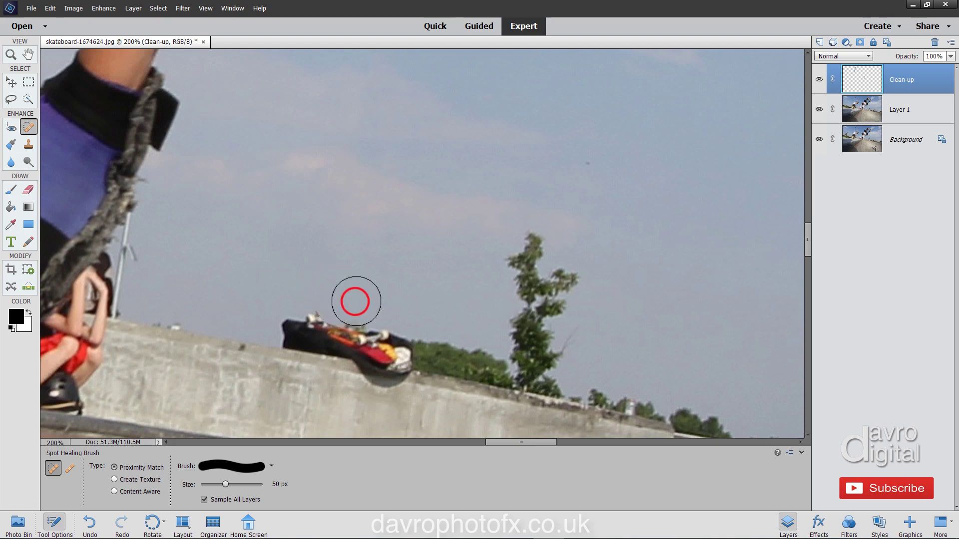
click(318, 295)
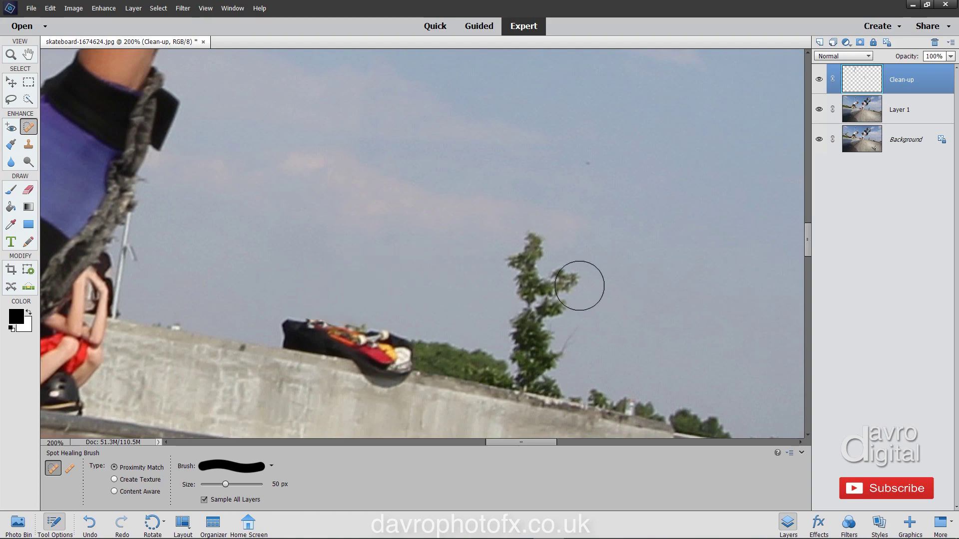
Remove the tall floodlight pole beside the bare tree near the photo's edge with the Spot Healing Brush
drag(593, 196, 292, 165)
drag(615, 250, 390, 193)
drag(606, 216, 406, 206)
drag(478, 221, 464, 222)
drag(520, 220, 268, 336)
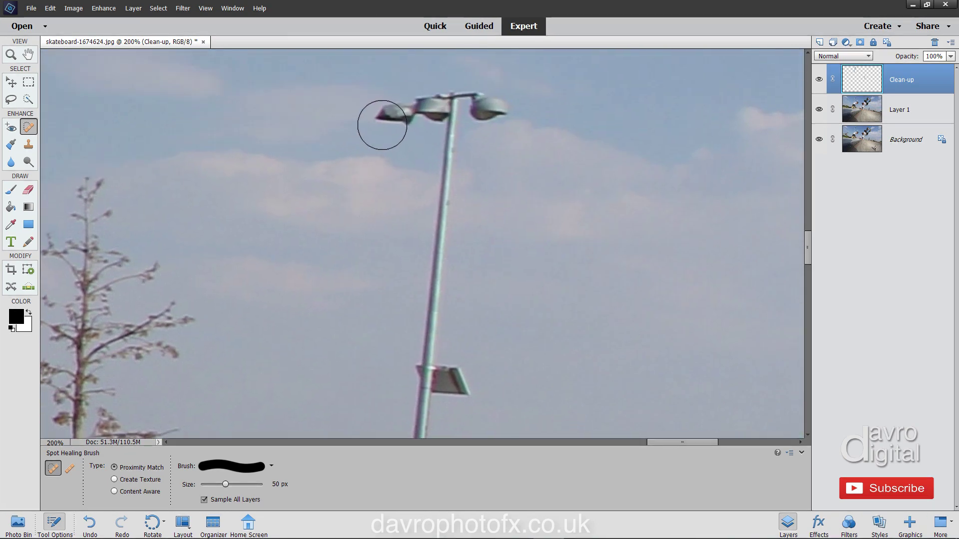
key(space)
alt+click(381, 127)
click(385, 123)
mouse_move(385, 123)
mouse_down()
mouse_move(444, 116)
mouse_move(418, 118)
mouse_move(407, 145)
mouse_move(408, 242)
mouse_move(420, 252)
mouse_move(400, 266)
mouse_move(389, 373)
mouse_up()
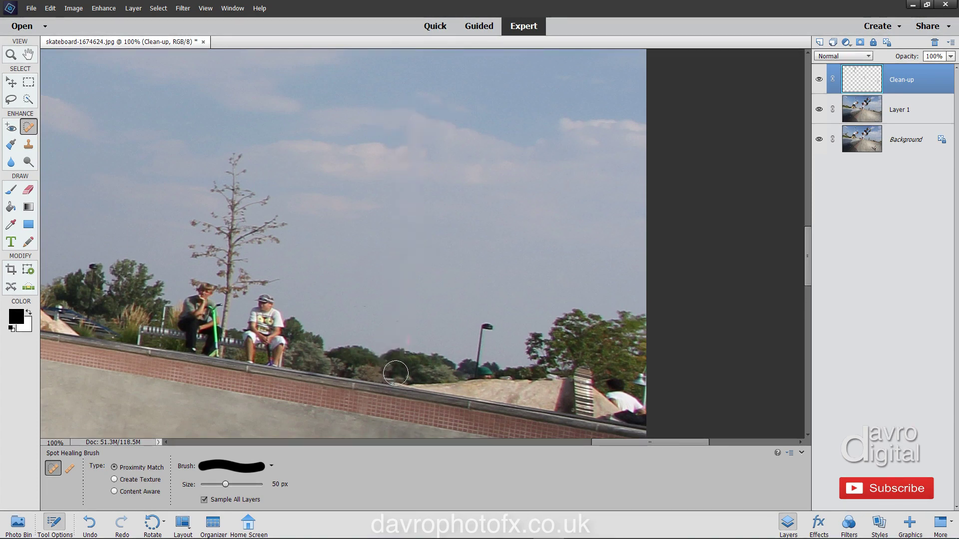
Heal the leftovers at the floodlight pole's base, and compare the photo with the Clean-up layer hidden and shown
click(385, 371)
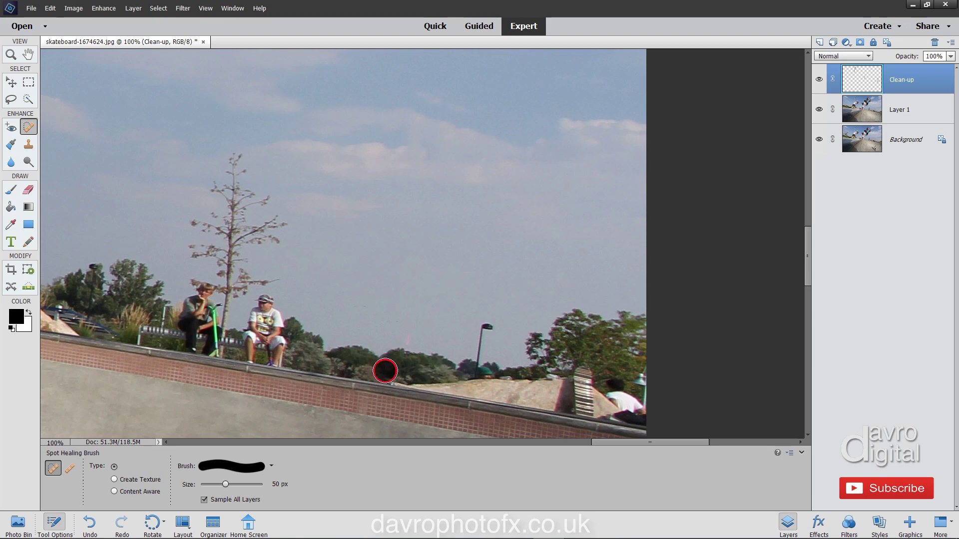
click(388, 369)
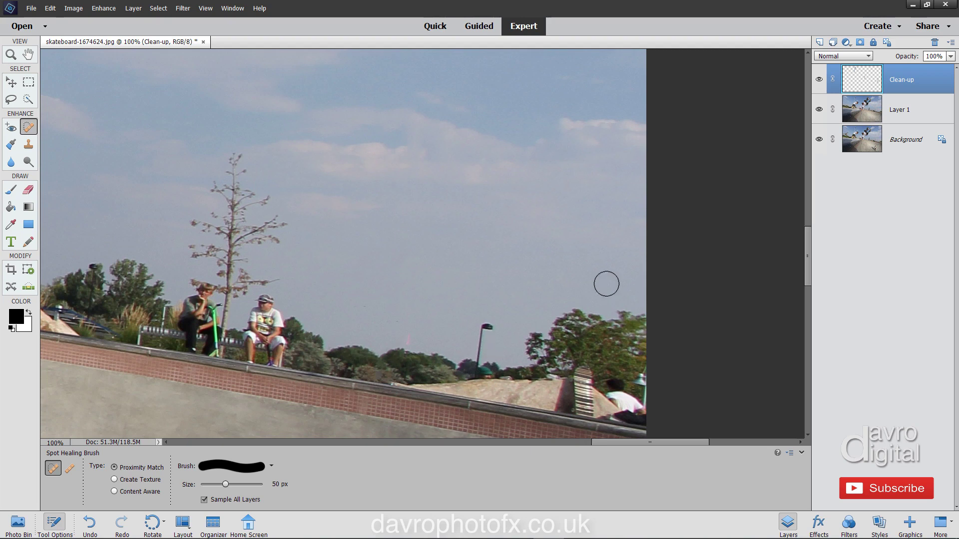
click(820, 79)
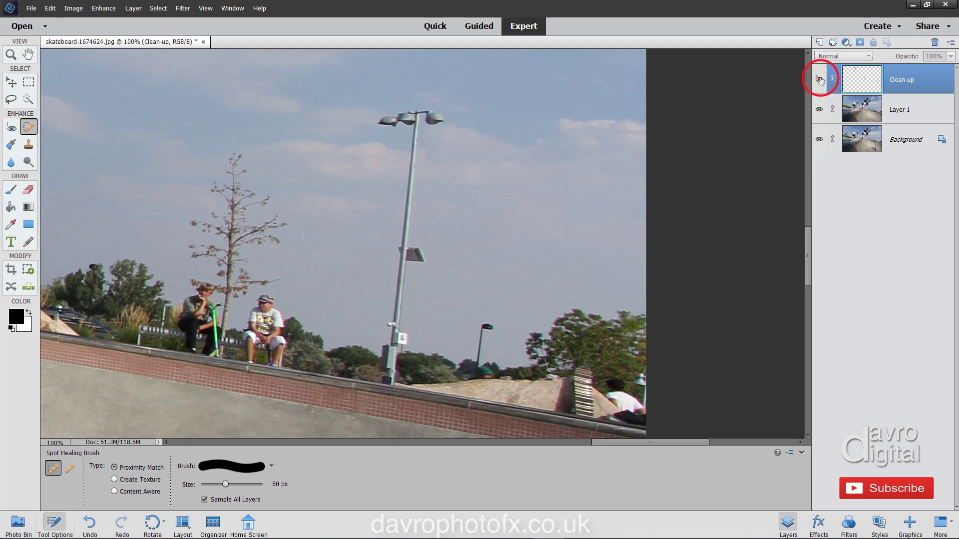
click(820, 79)
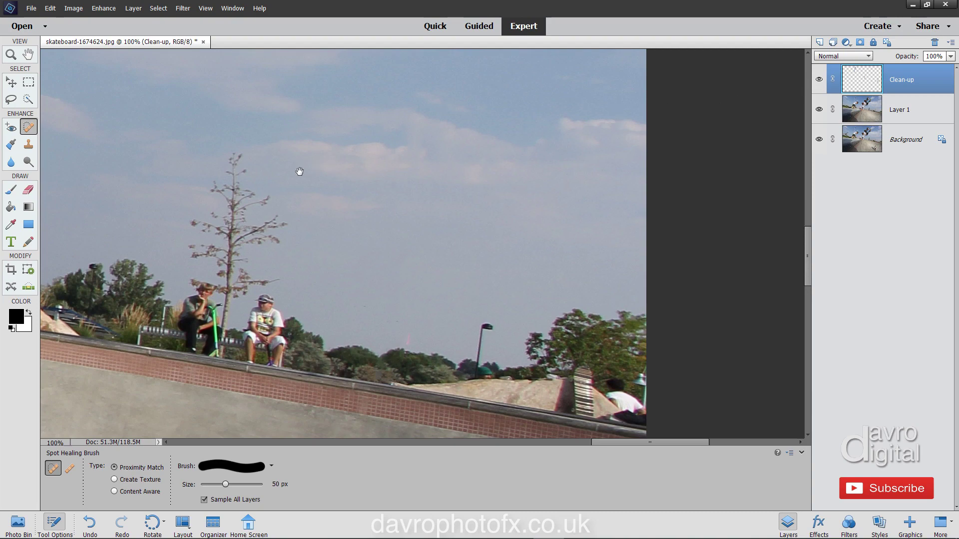
Start a Polygonal Lasso outline at the photographer's rear shoe toe, running beneath the skateboard and up the front shoe's heel
mouse_move(222, 153)
mouse_down()
mouse_move(599, 279)
mouse_move(774, 299)
mouse_up()
mouse_move(258, 235)
mouse_down()
mouse_move(795, 360)
mouse_move(697, 320)
mouse_move(739, 324)
mouse_up()
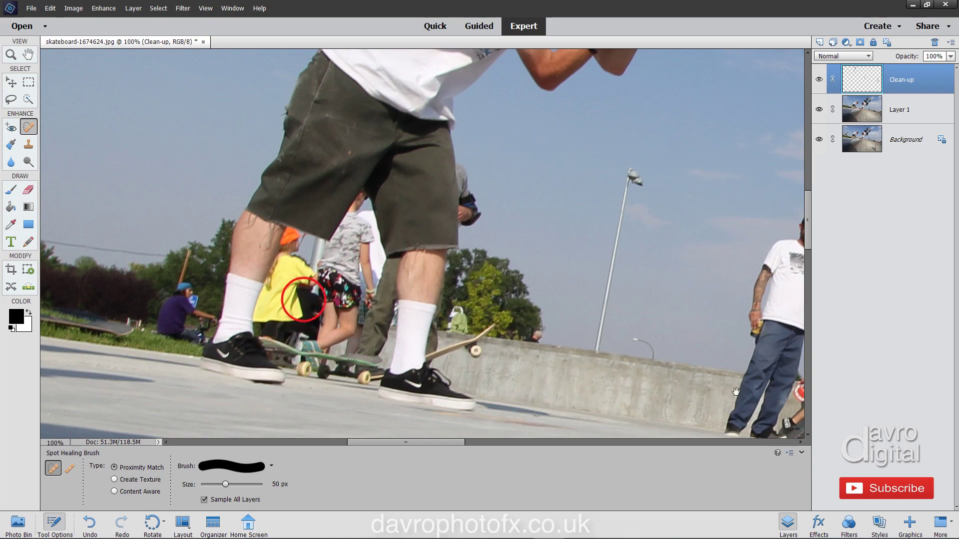
click(315, 292)
drag(365, 315, 370, 225)
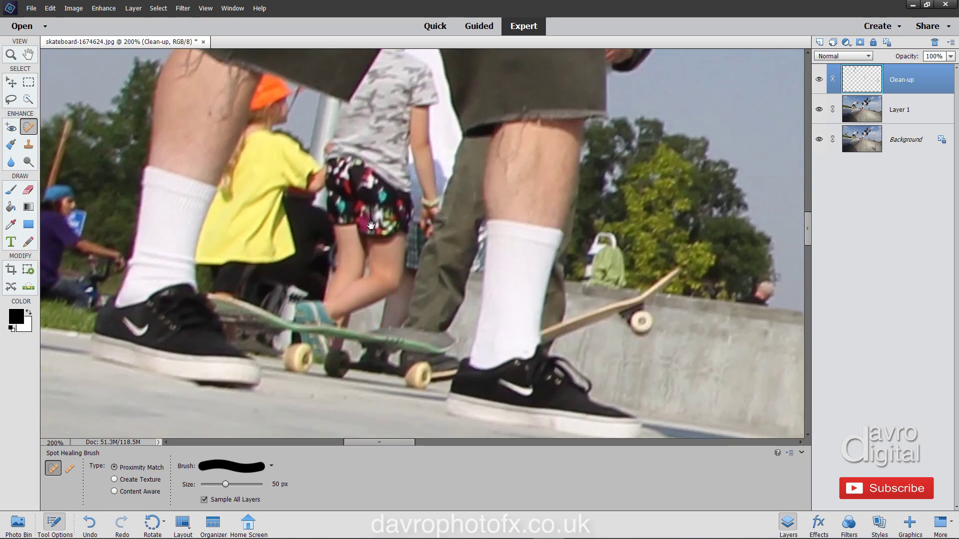
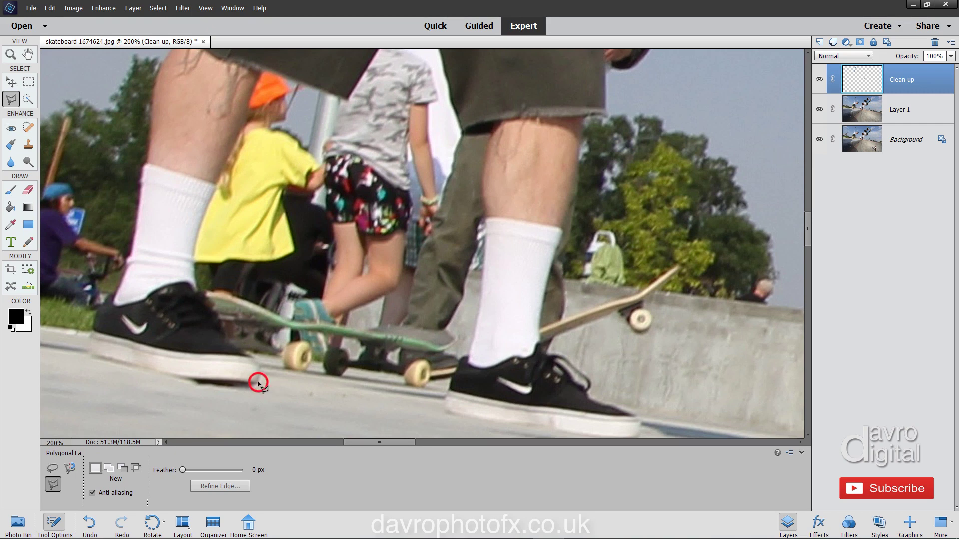
click(444, 407)
click(447, 391)
click(449, 388)
click(458, 359)
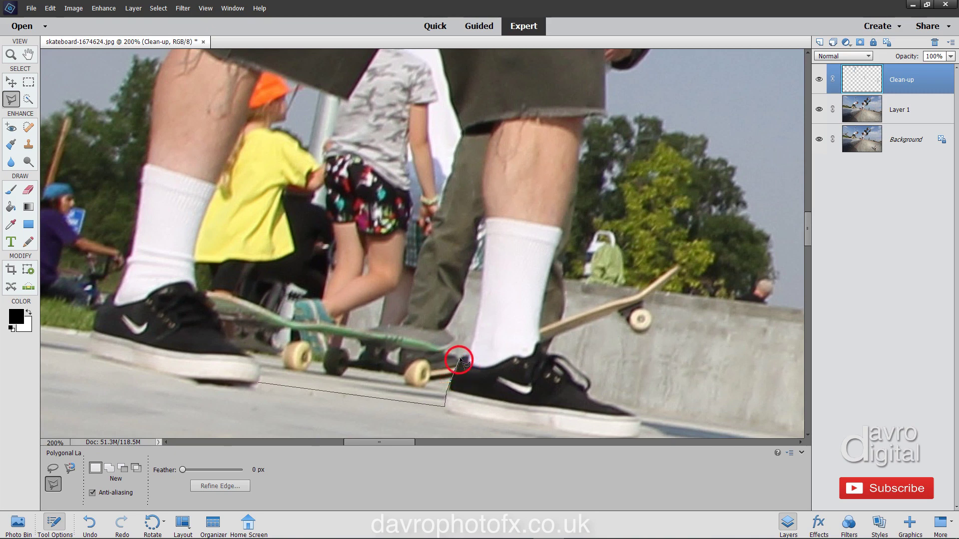
click(462, 355)
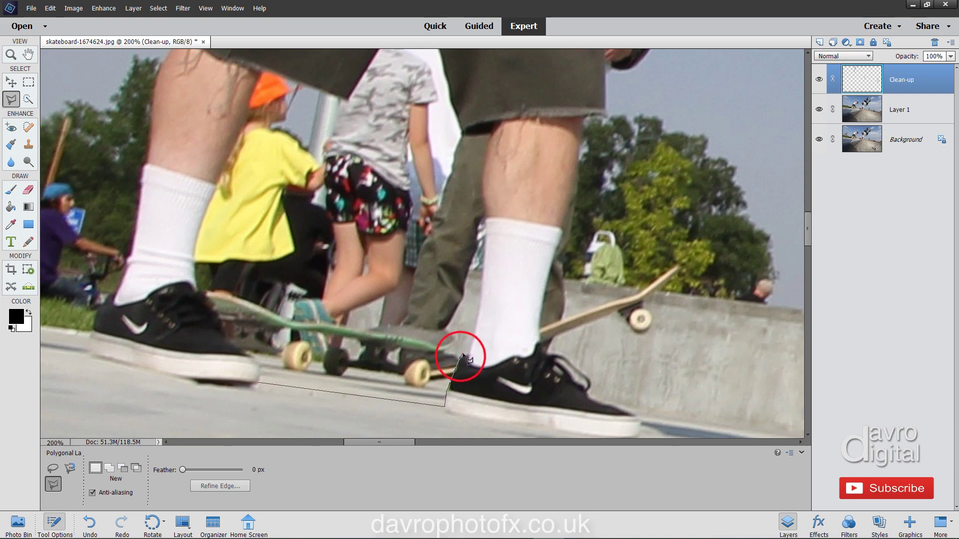
click(469, 354)
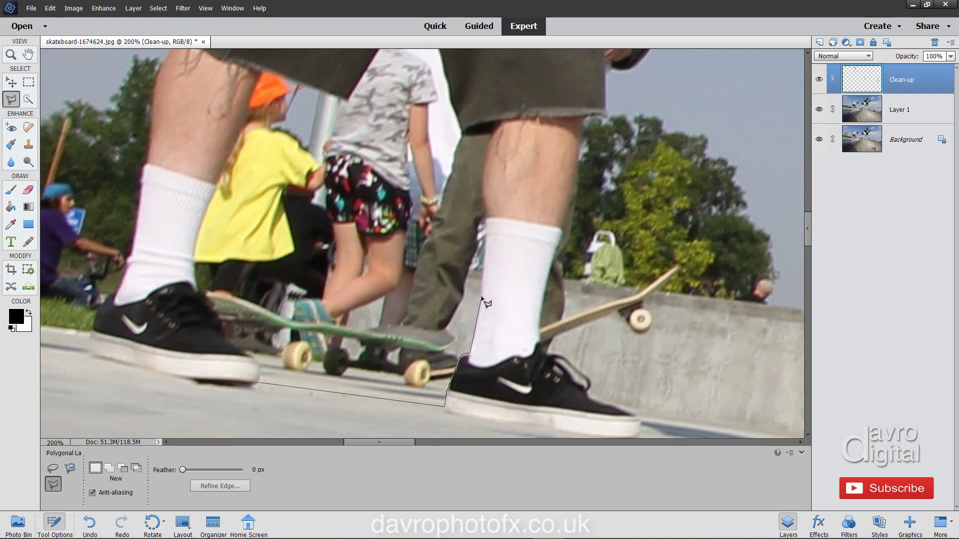
Continue the lasso outline up the inner edge of the front sock and leg and along the shorts' hem
click(485, 256)
click(486, 220)
click(483, 183)
click(486, 157)
click(493, 135)
click(483, 134)
click(462, 134)
Trace the inner edge of the front shorts leg up to the crotch
drag(463, 134, 449, 239)
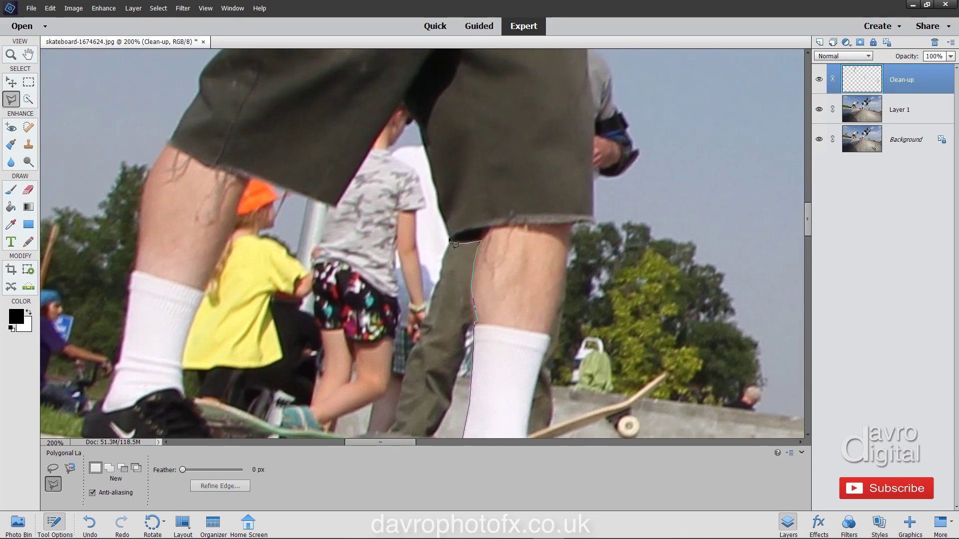
click(442, 214)
click(433, 183)
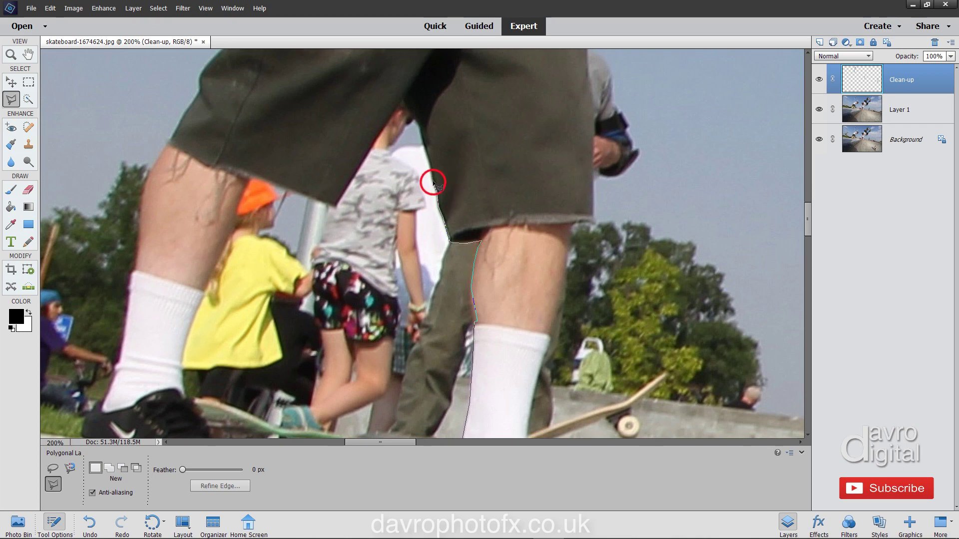
click(429, 167)
click(424, 144)
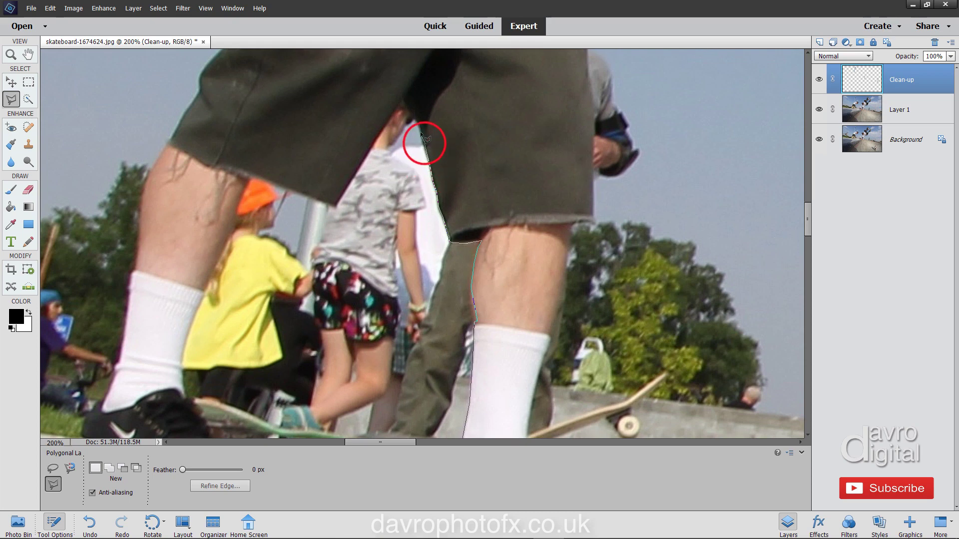
click(420, 126)
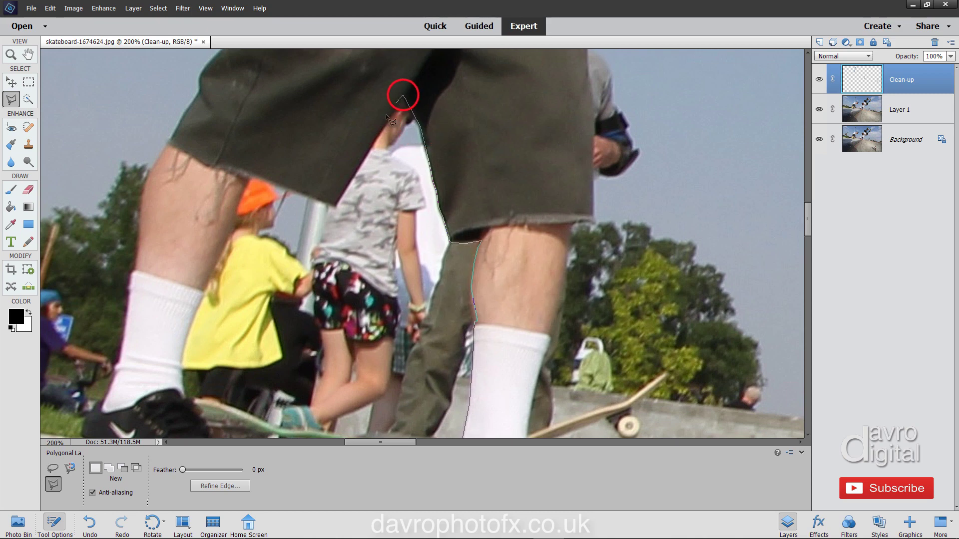
Trace the outline down the other shorts leg, along its hem, and down the rear calf and sock
click(335, 206)
click(233, 217)
click(204, 290)
click(203, 298)
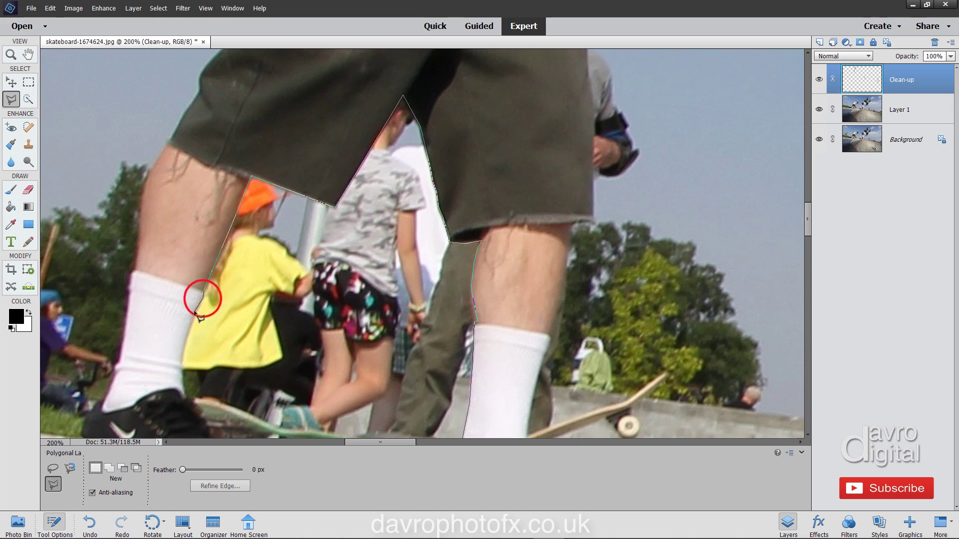
click(183, 368)
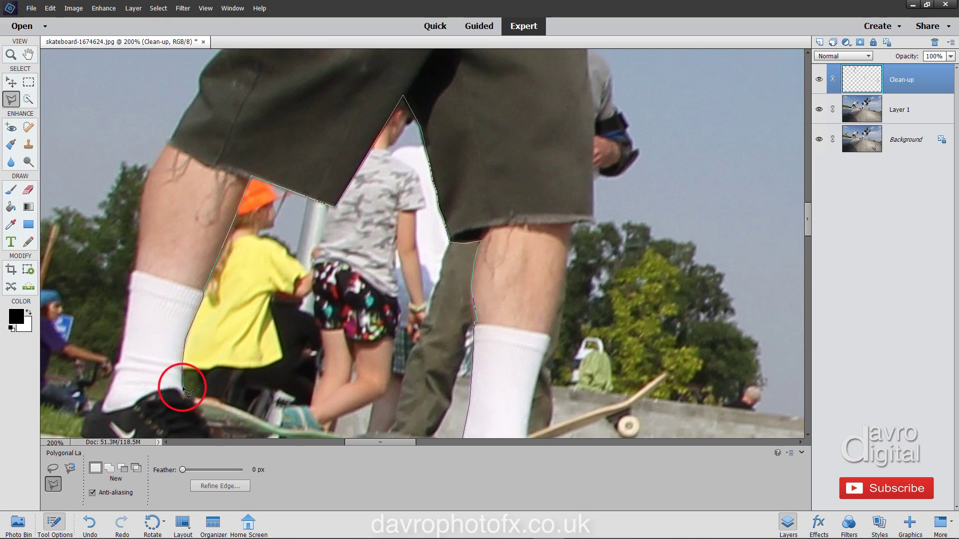
Follow the rear shoe's laces and toe down to the ground, and close the selection at its starting point
drag(182, 388, 145, 230)
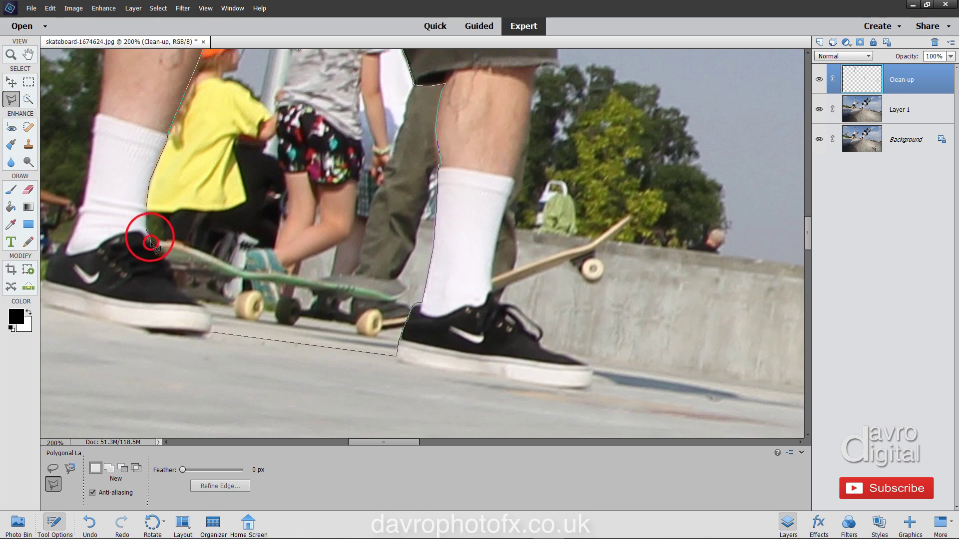
click(151, 243)
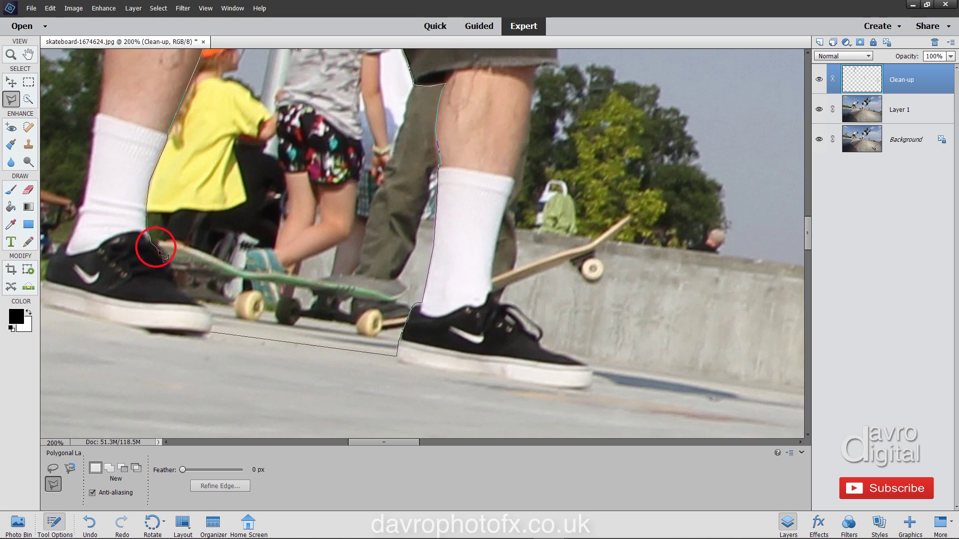
click(158, 251)
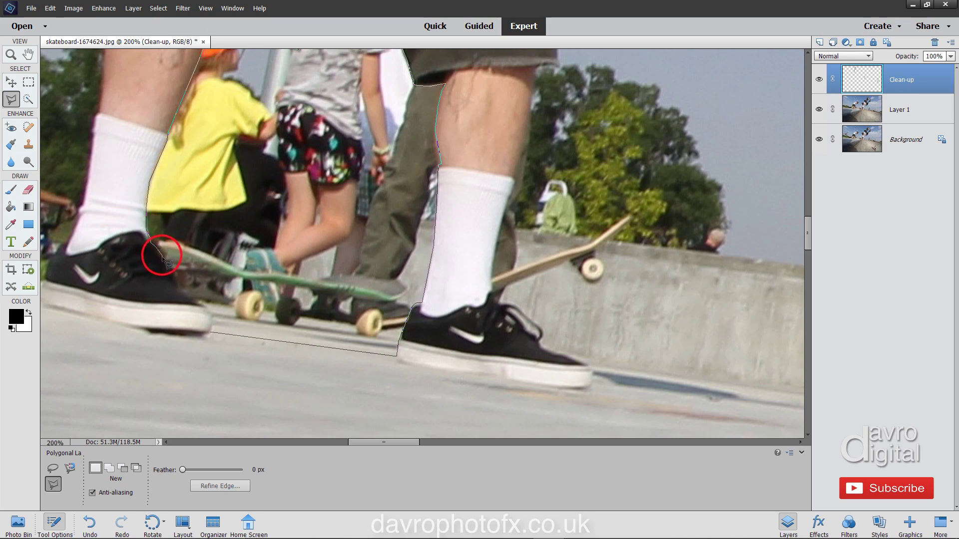
click(162, 259)
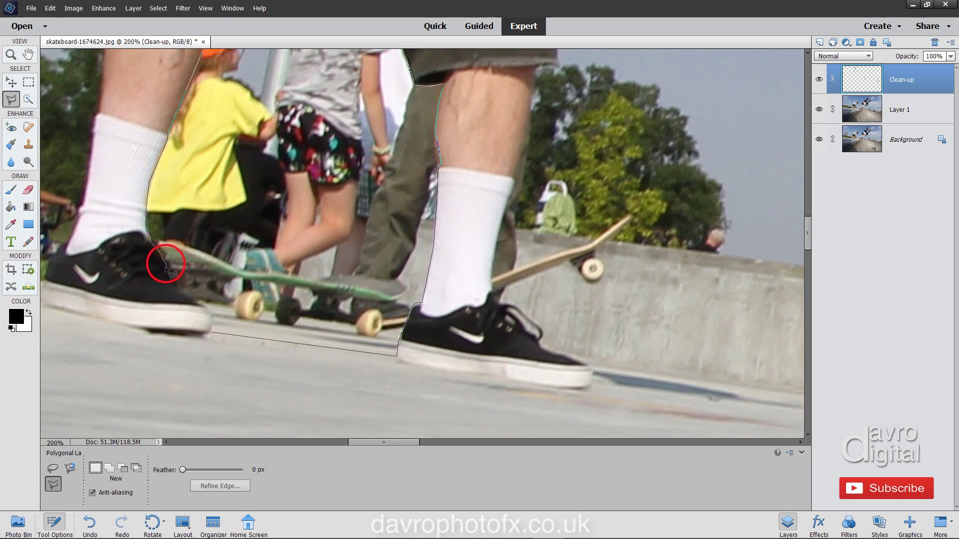
click(166, 268)
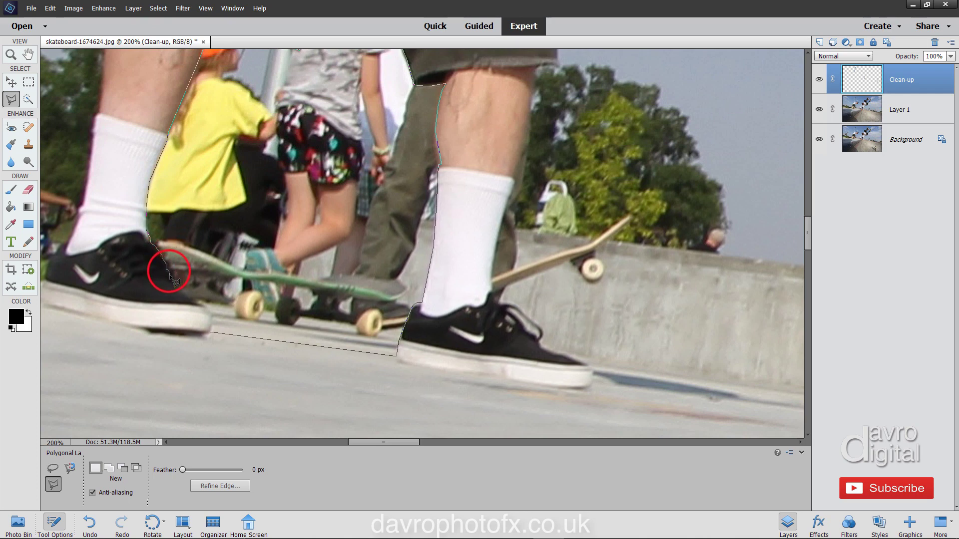
click(170, 277)
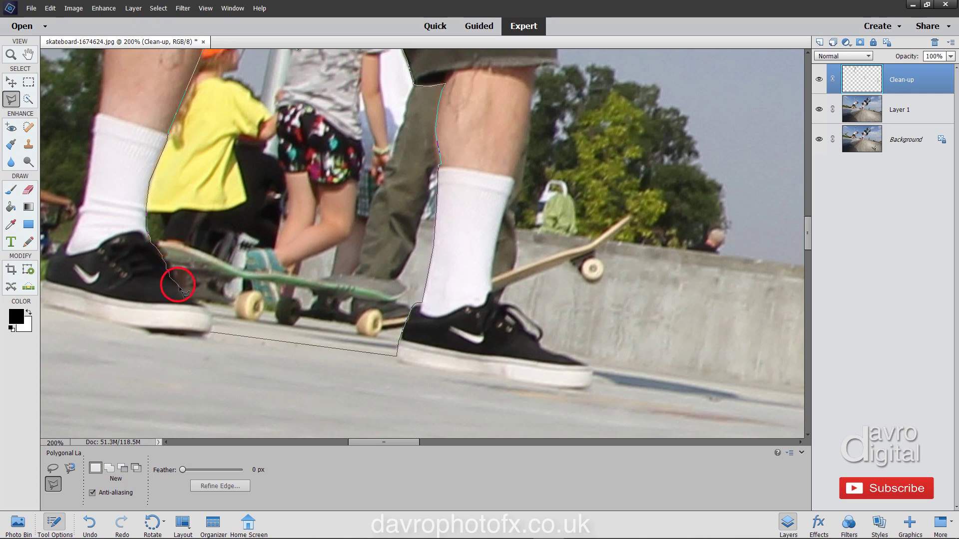
click(182, 292)
click(189, 297)
click(200, 306)
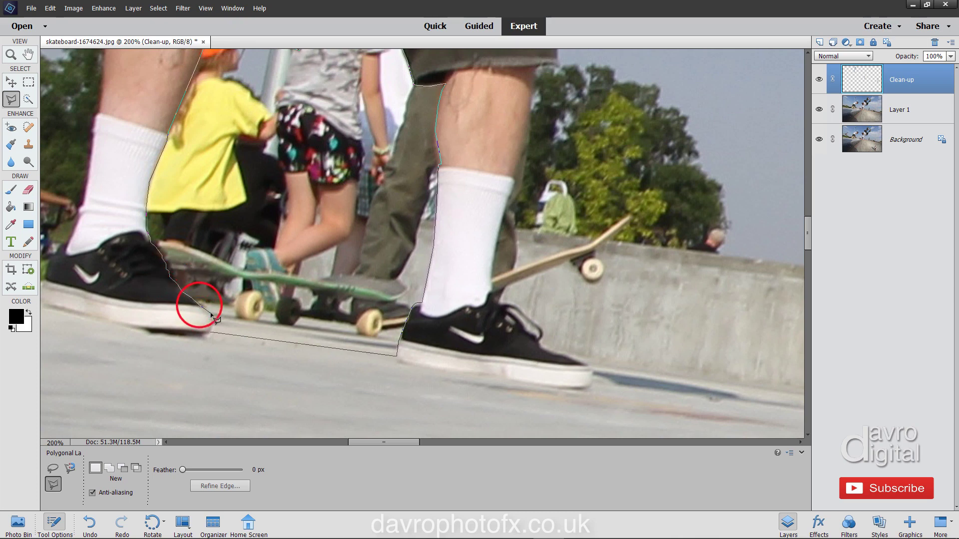
click(211, 315)
click(210, 330)
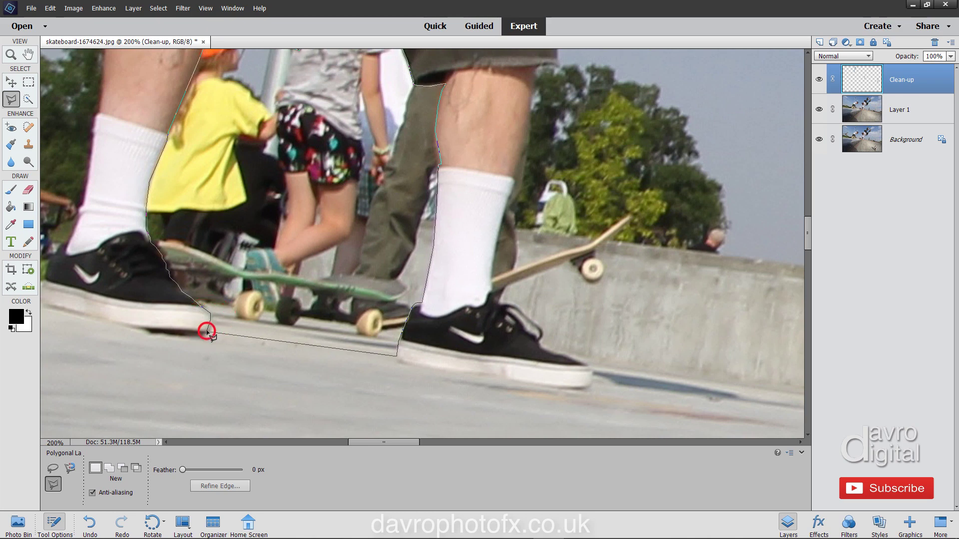
click(208, 332)
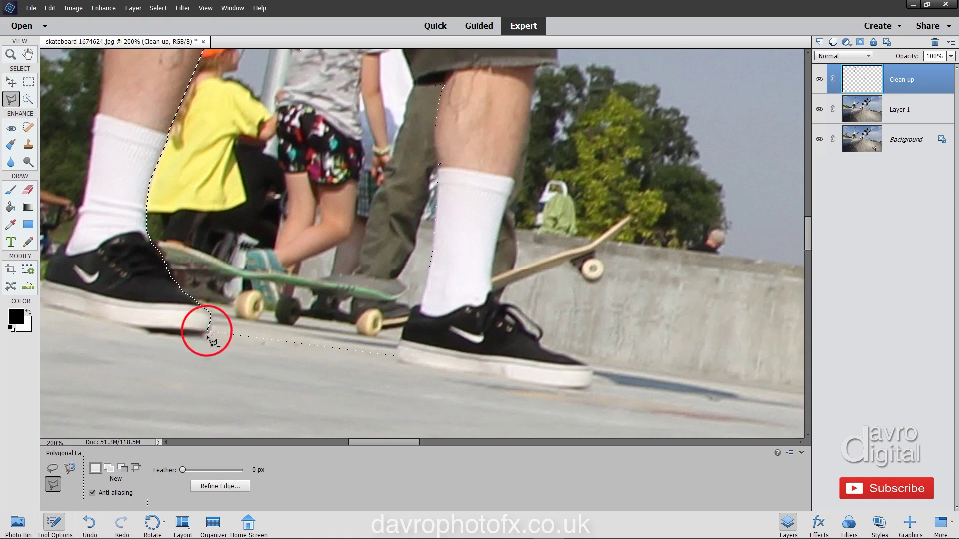
Smooth the selection between the skateboarder's legs with a 1-pixel sample radius and feather it by 1 pixel
drag(249, 241, 310, 318)
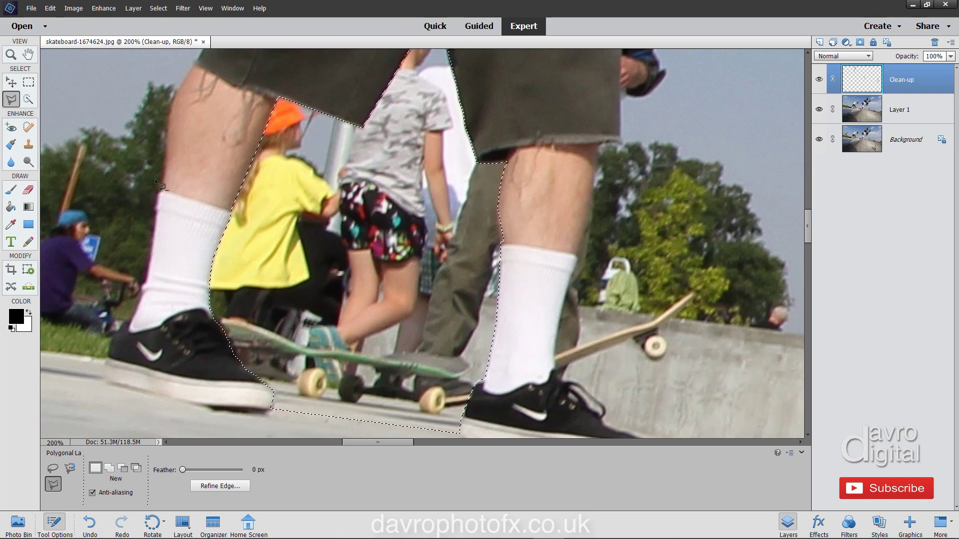
click(156, 6)
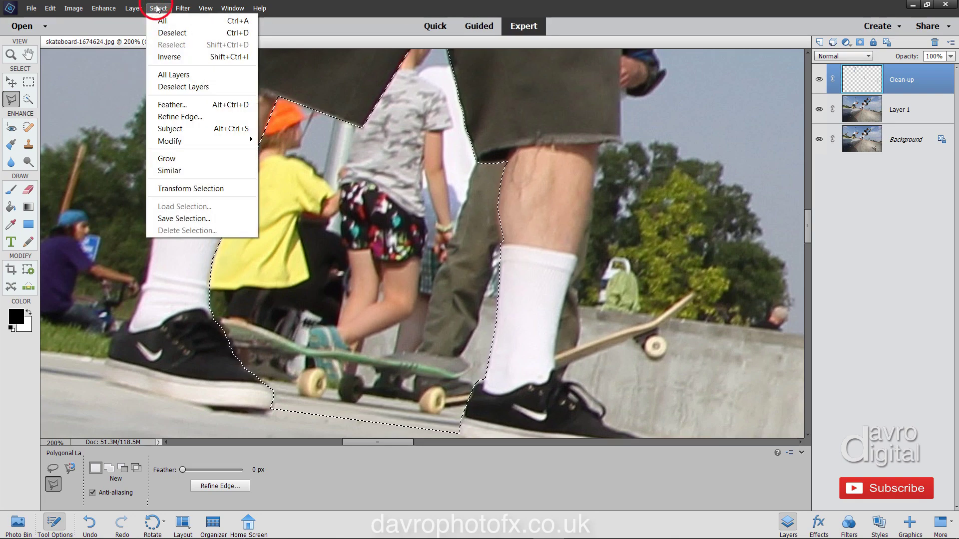
mouse_move(159, 142)
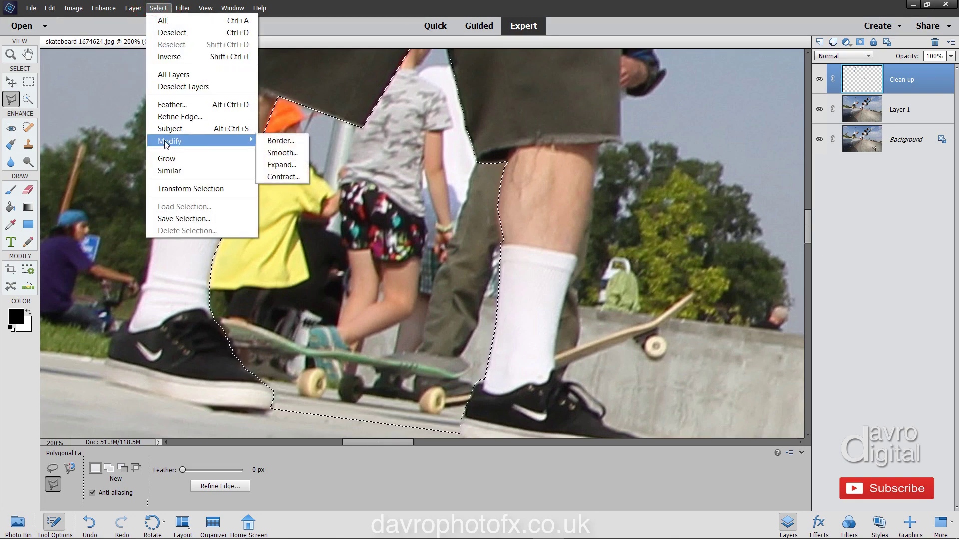
click(276, 153)
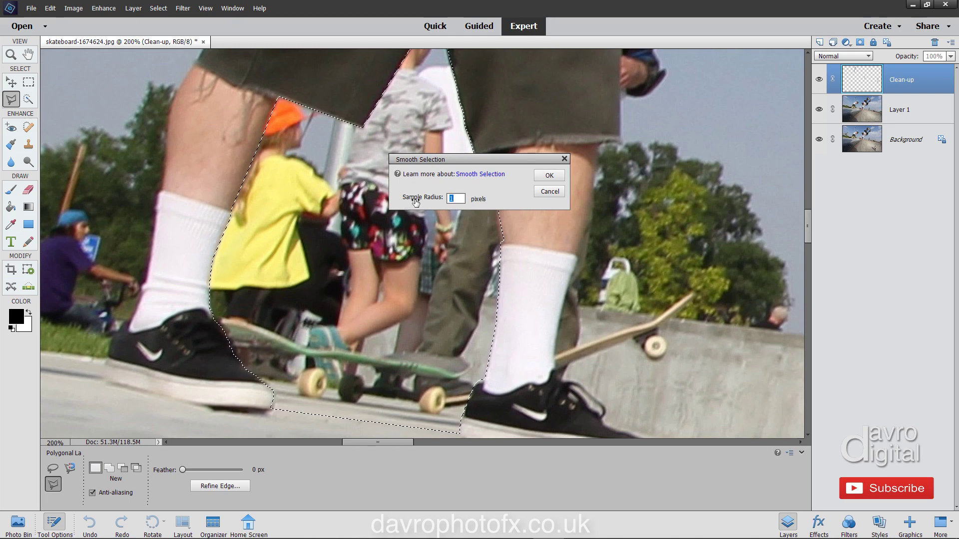
click(557, 177)
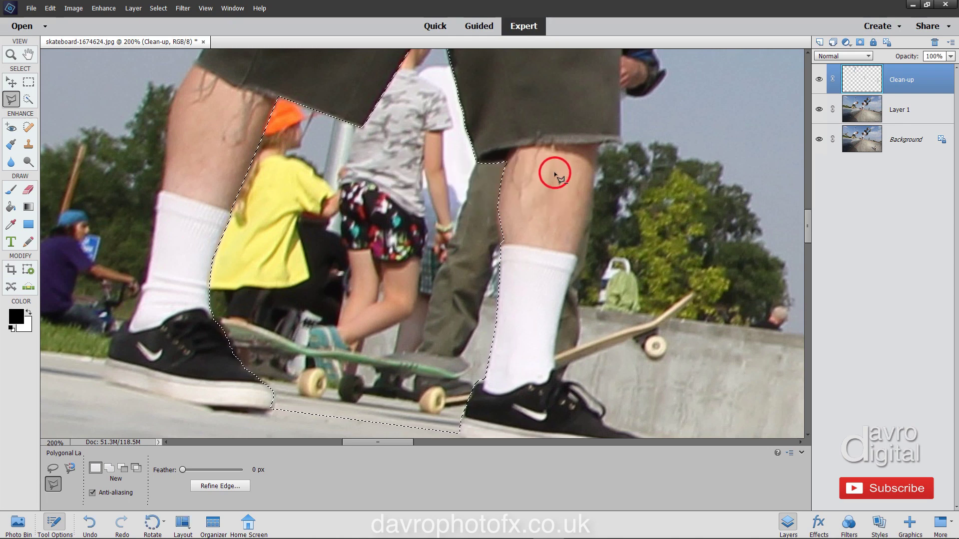
click(159, 9)
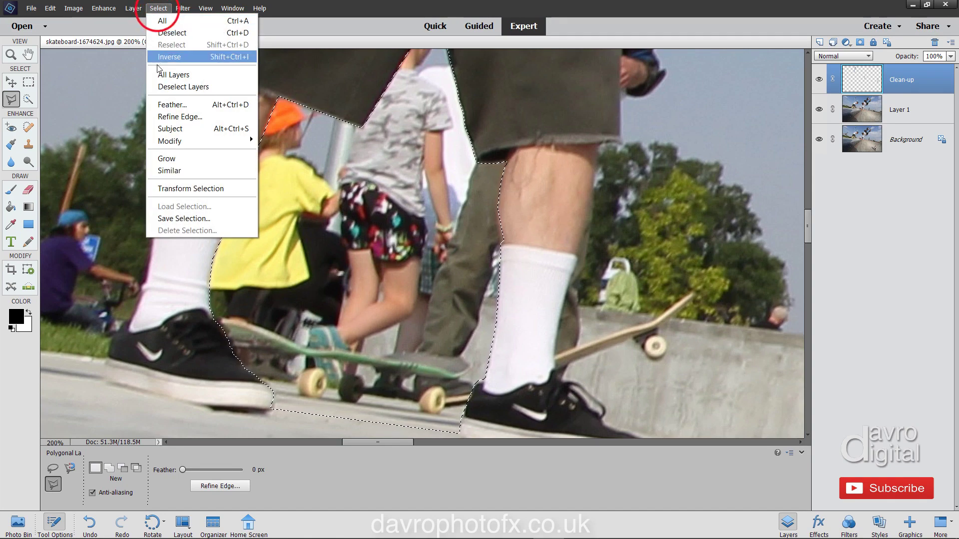
click(161, 103)
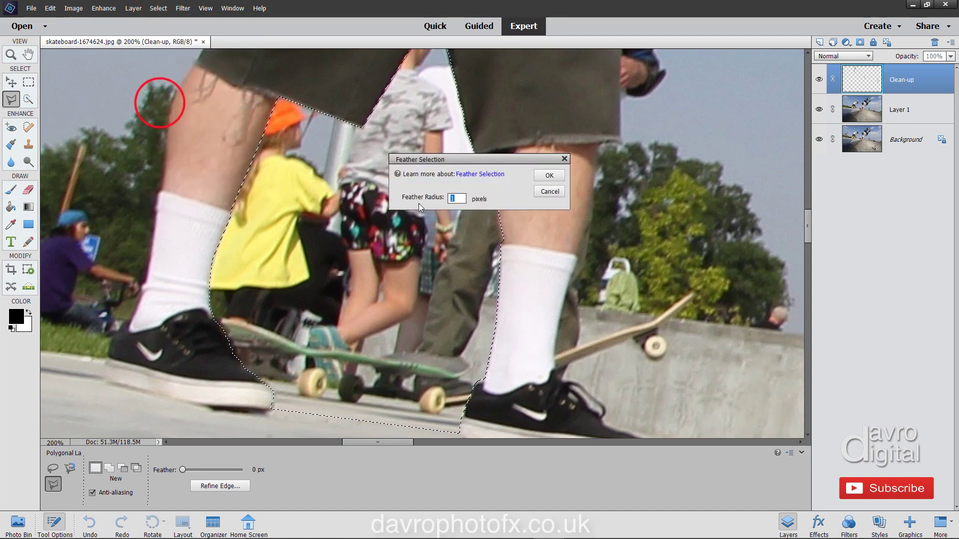
click(547, 176)
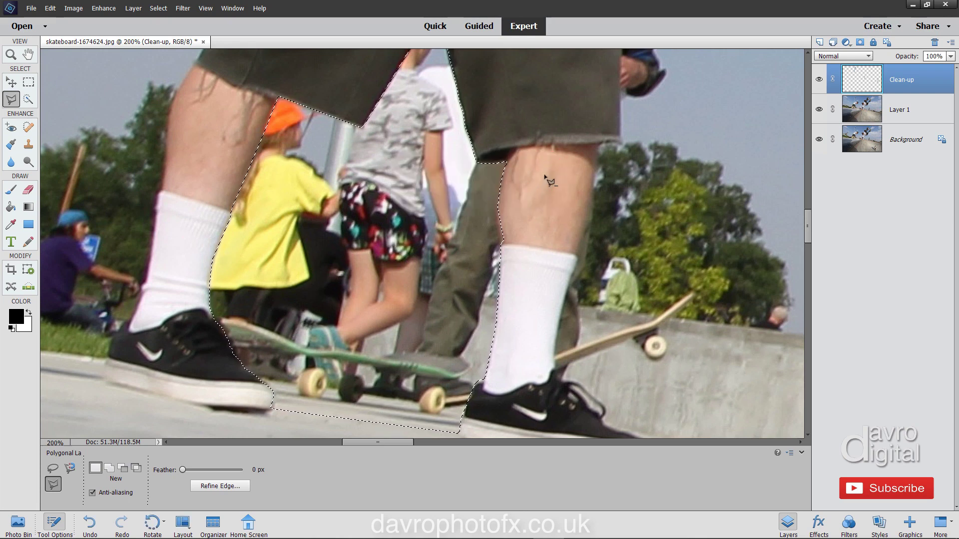
Set up the Clone Stamp with a 60 px brush and sampling from all layers enabled
click(28, 144)
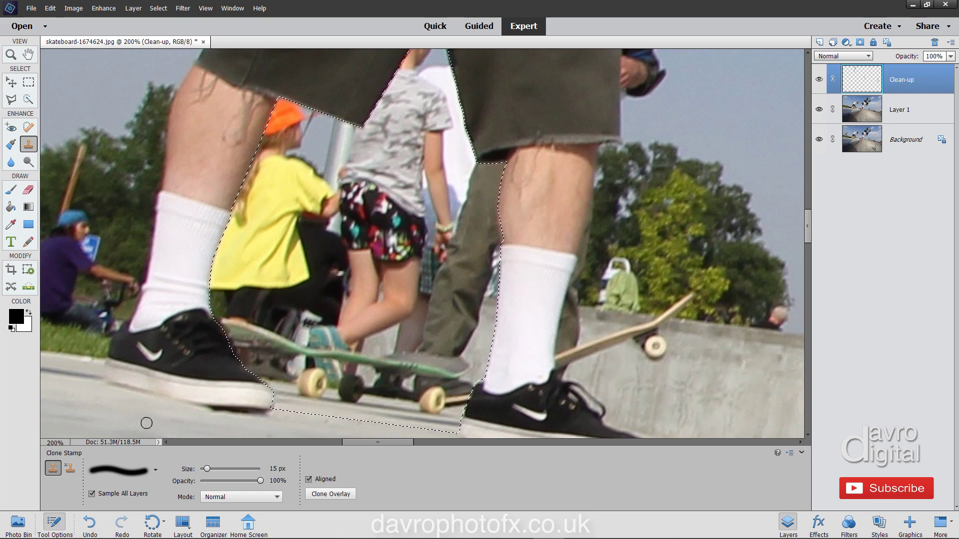
key(bracketright)
key(bracketright)
key(bracketright)
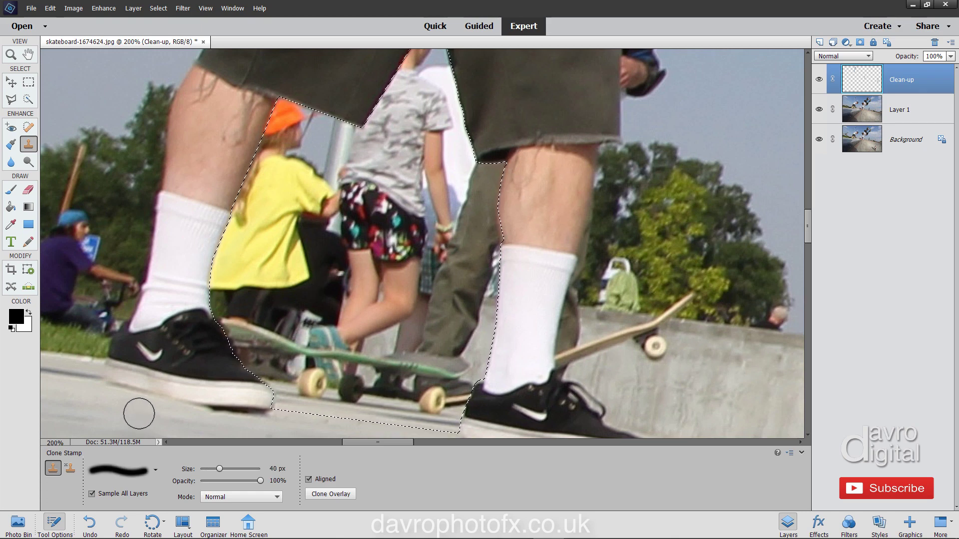
key(bracketright)
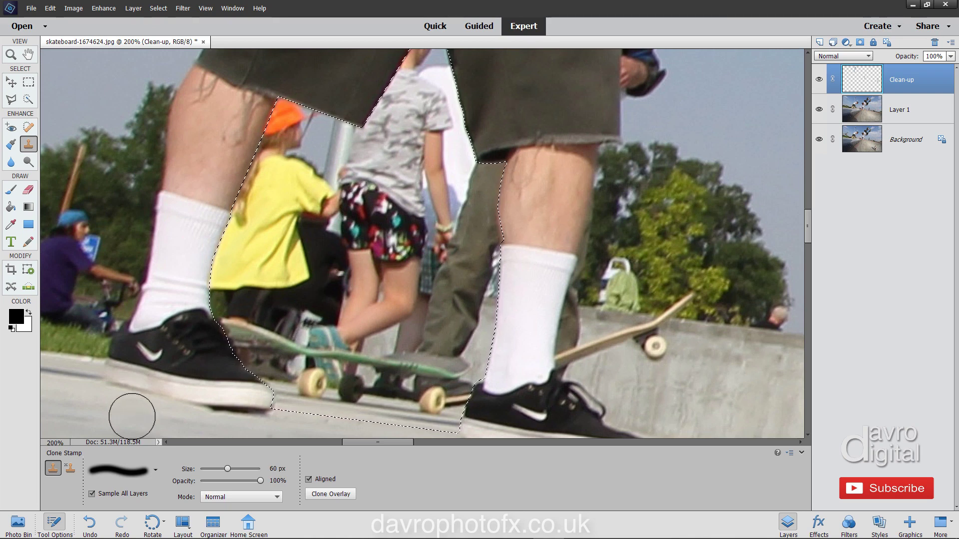
click(92, 494)
click(92, 494)
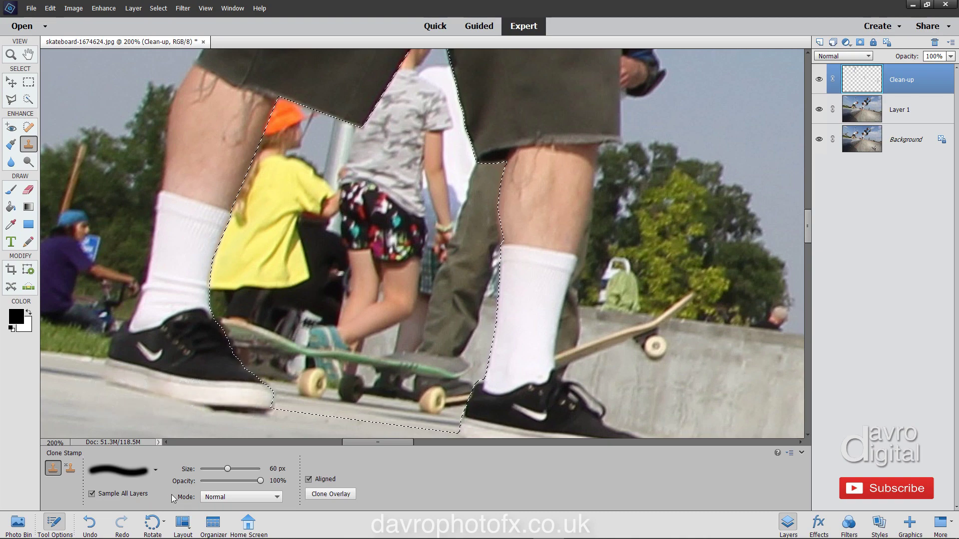
Clone the concrete wall across the lower part of the selection, covering the skateboards and feet between the skateboarder's legs
alt+click(204, 413)
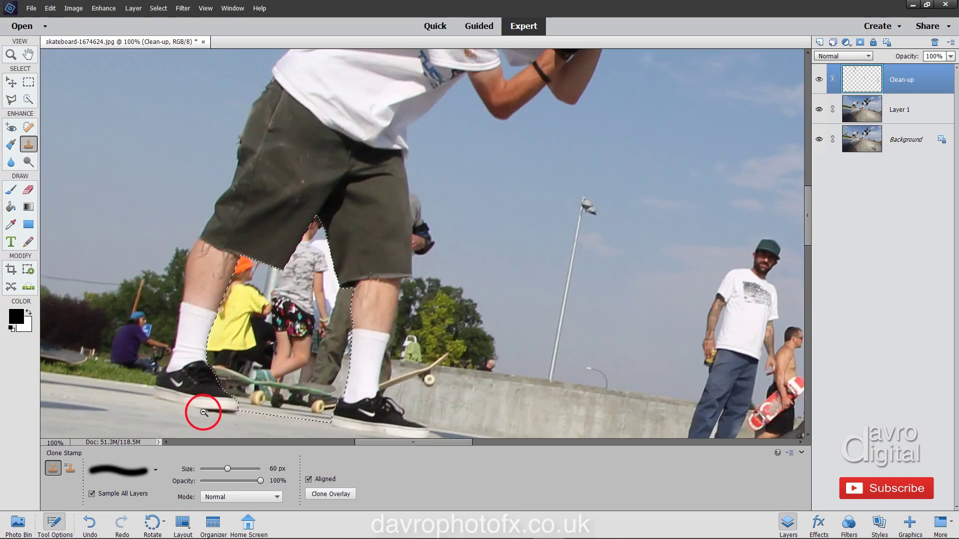
drag(244, 396, 241, 365)
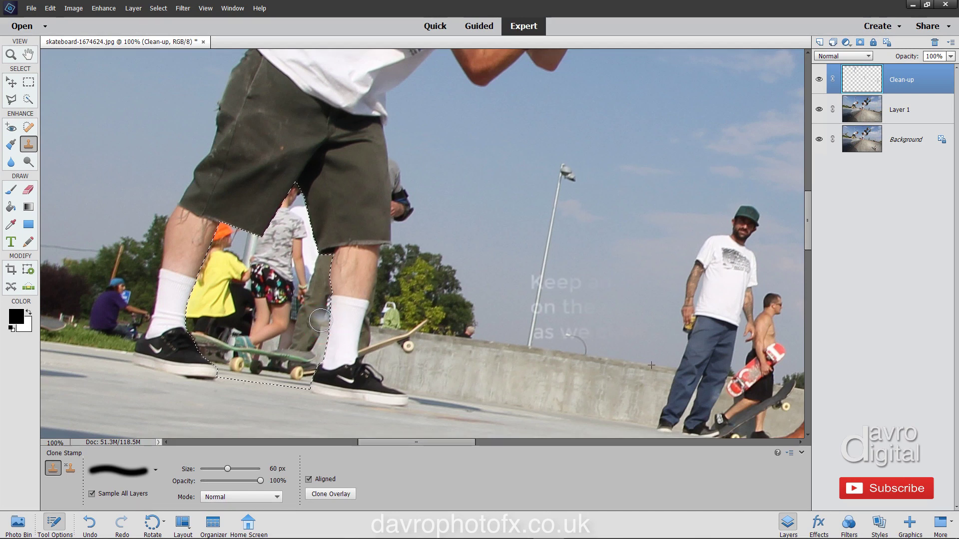
mouse_move(322, 321)
mouse_down()
mouse_move(184, 302)
mouse_move(213, 368)
mouse_move(307, 385)
mouse_move(268, 371)
mouse_move(282, 375)
mouse_move(269, 340)
mouse_move(312, 352)
mouse_move(251, 344)
mouse_move(213, 321)
mouse_move(205, 342)
mouse_up()
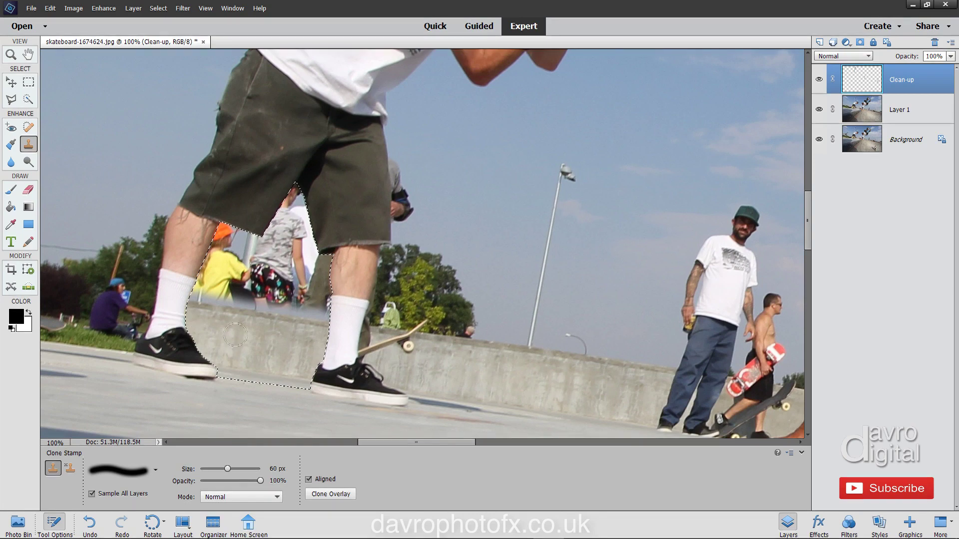
drag(303, 389, 285, 363)
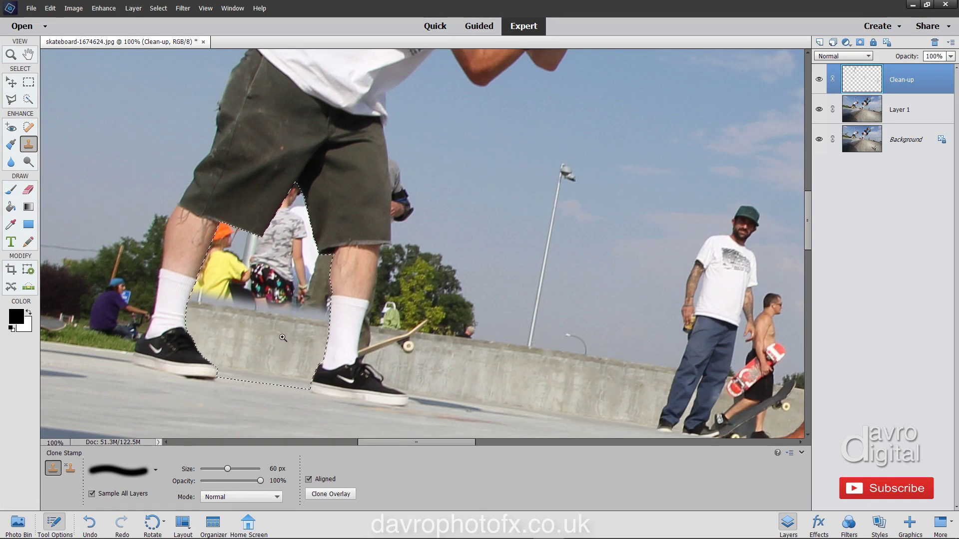
Expand the selection between the legs by 1 pixel
ctrl+click(283, 338)
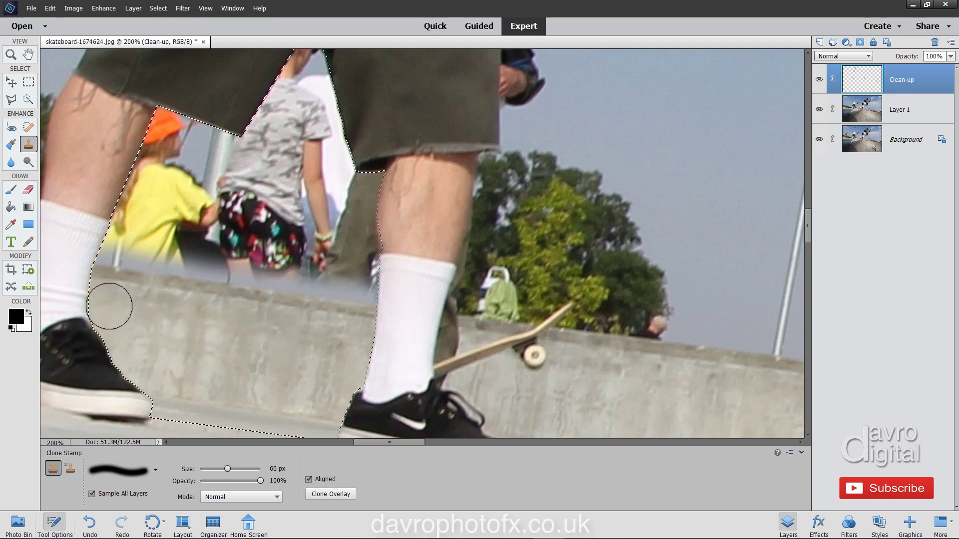
drag(124, 324, 214, 344)
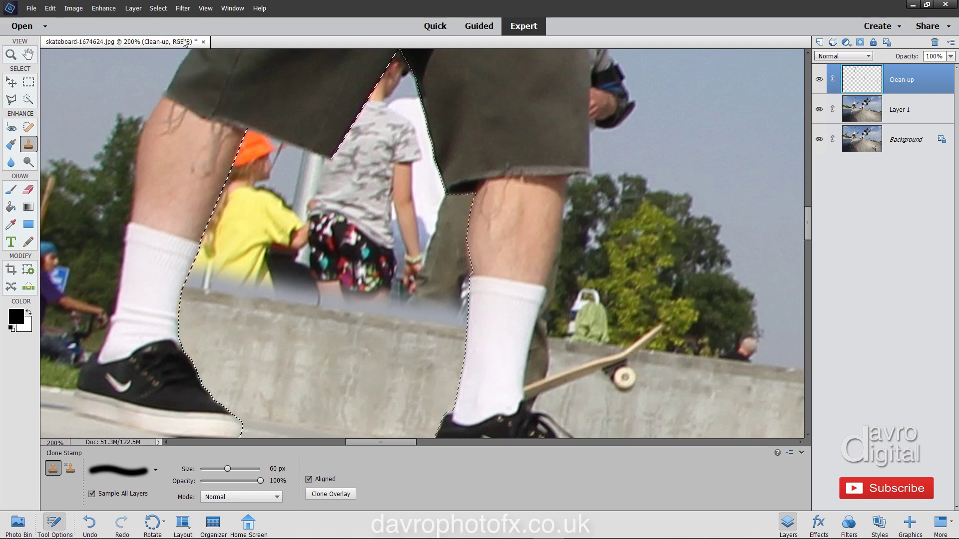
click(158, 8)
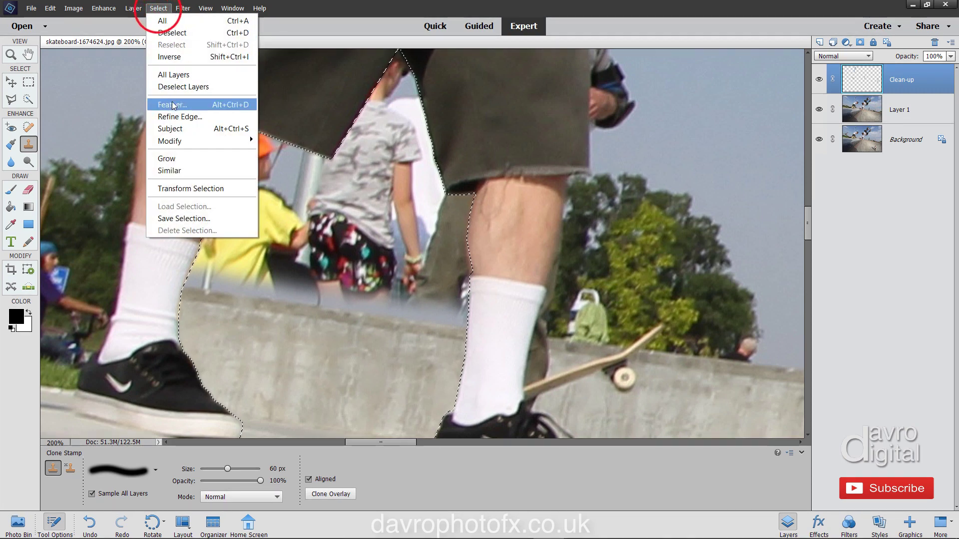
mouse_move(181, 145)
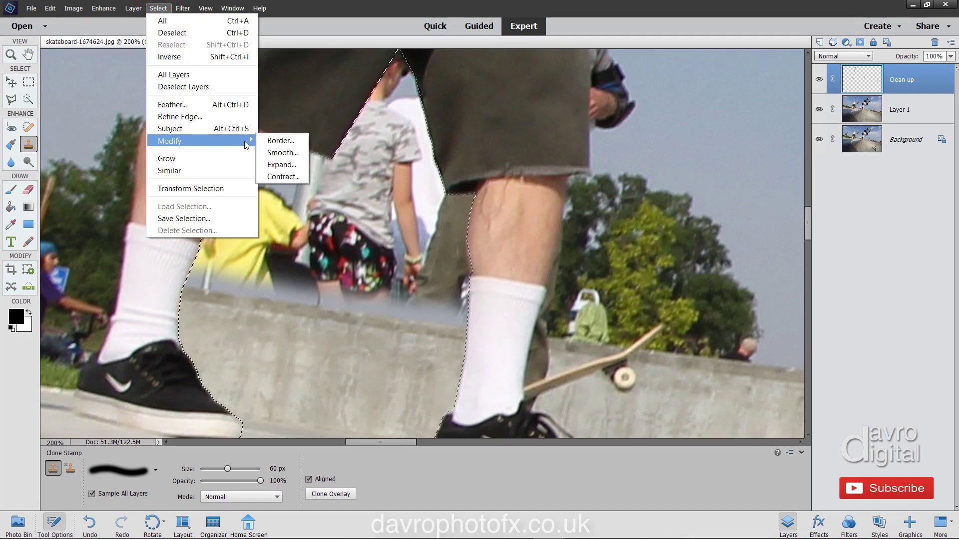
click(281, 165)
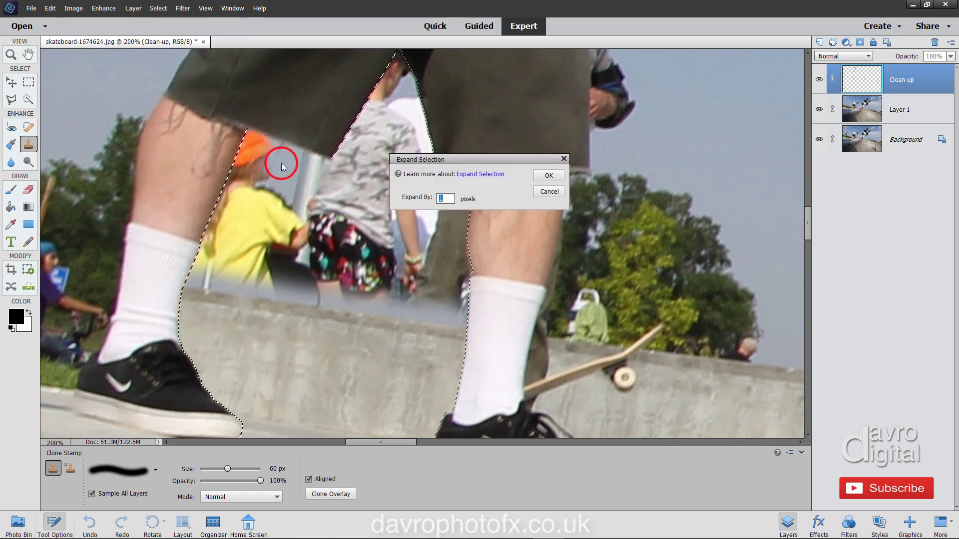
click(550, 175)
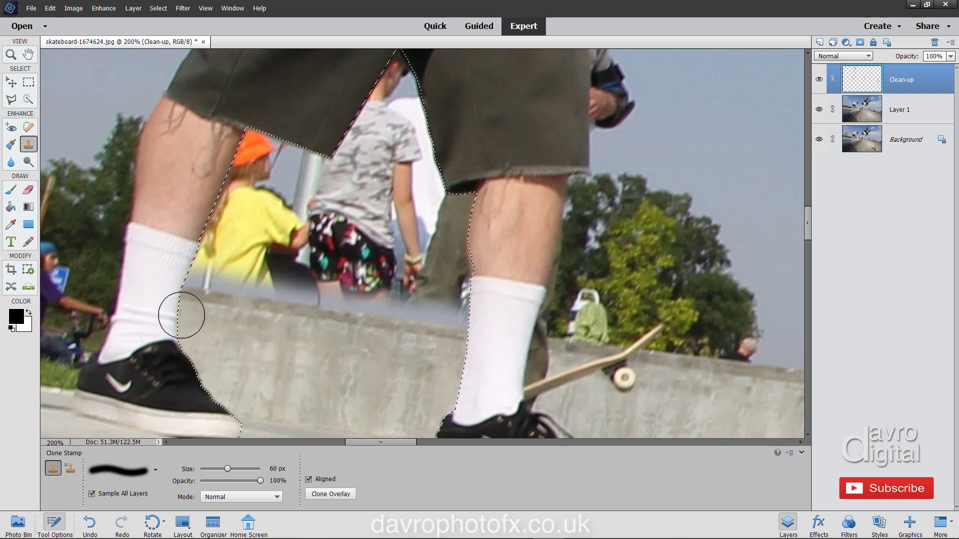
Touch up the cloned wall beside the front shoe and clone plain sky over the child's patterned shorts
drag(298, 377, 293, 329)
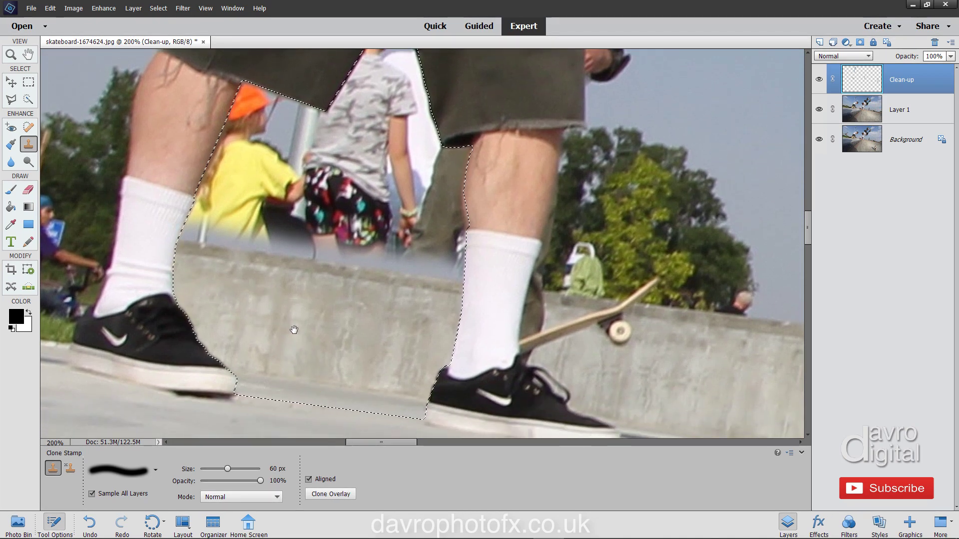
click(419, 362)
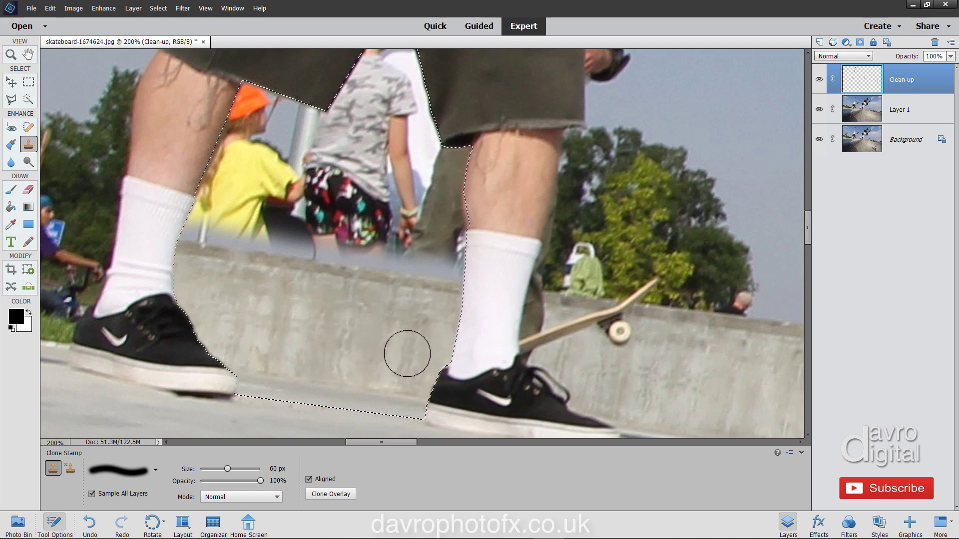
drag(380, 343, 436, 321)
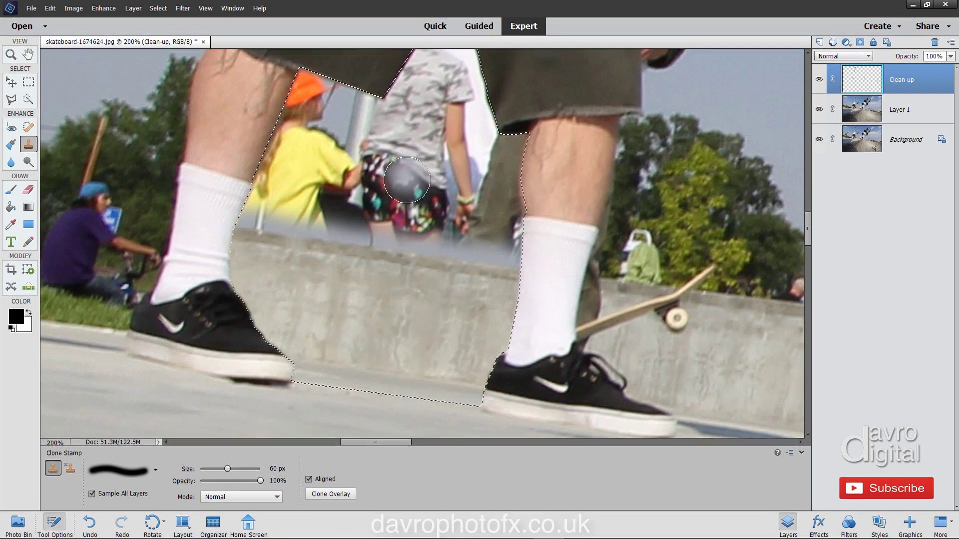
mouse_move(409, 180)
mouse_down()
mouse_move(375, 173)
mouse_move(350, 223)
mouse_up()
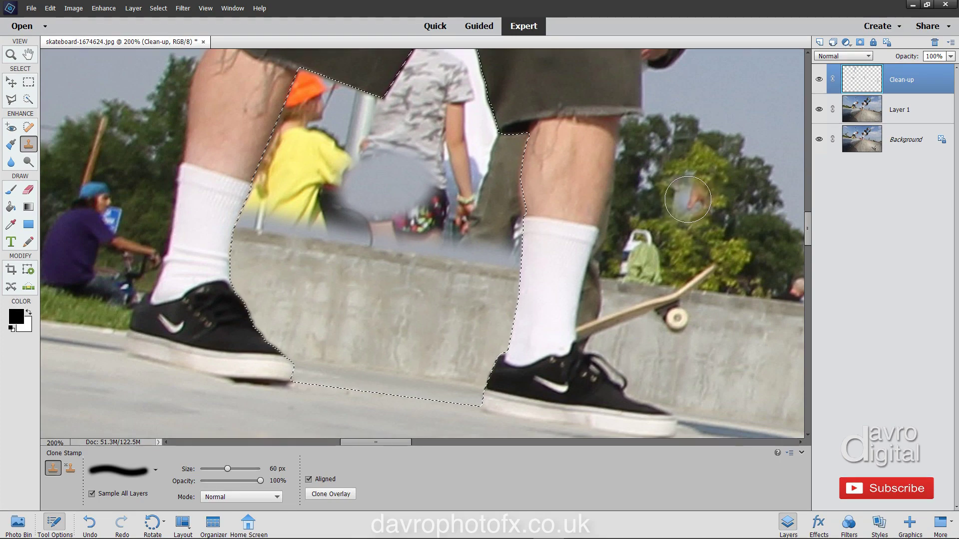
Subtract the concrete wall, from its upper edge down, from the selection between the legs using the Polygonal Lasso
drag(167, 159, 720, 241)
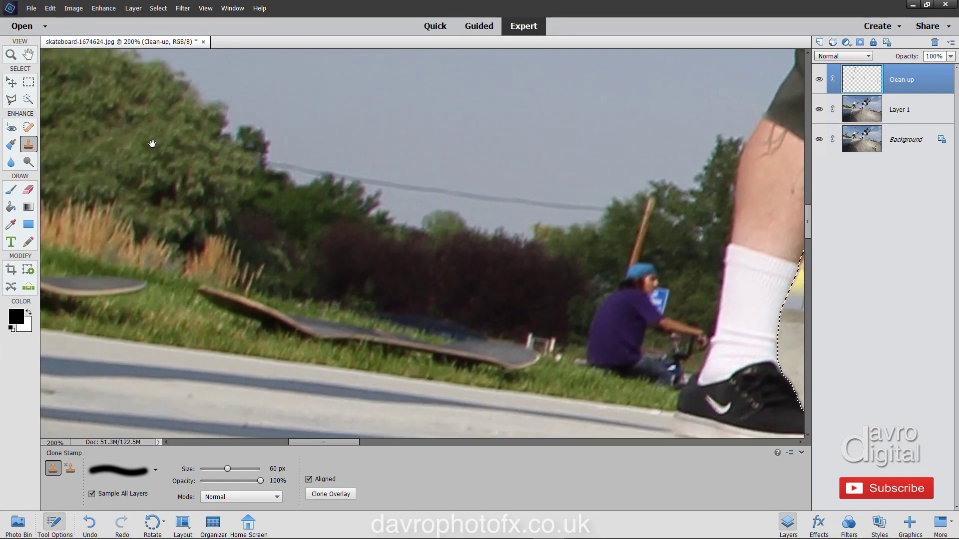
drag(488, 245, 484, 246)
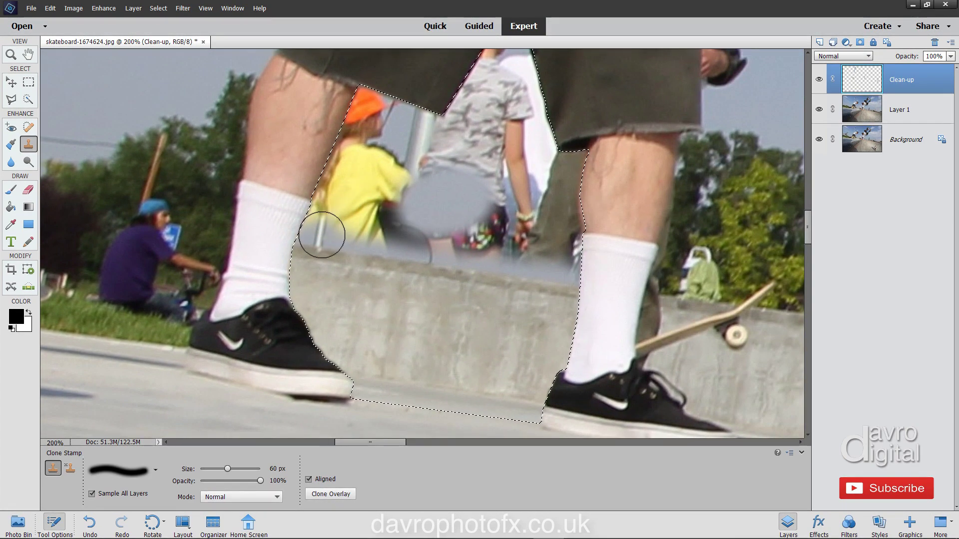
drag(383, 293, 305, 225)
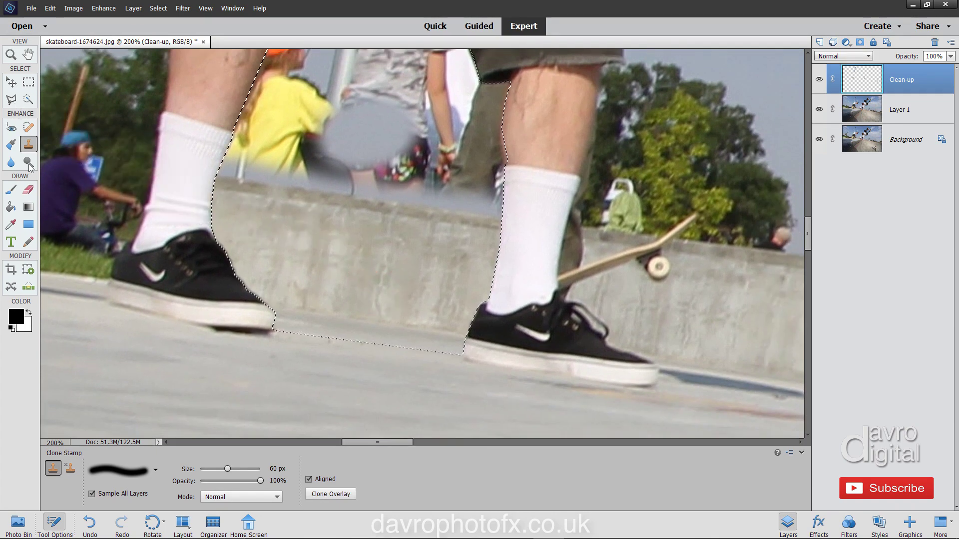
click(11, 99)
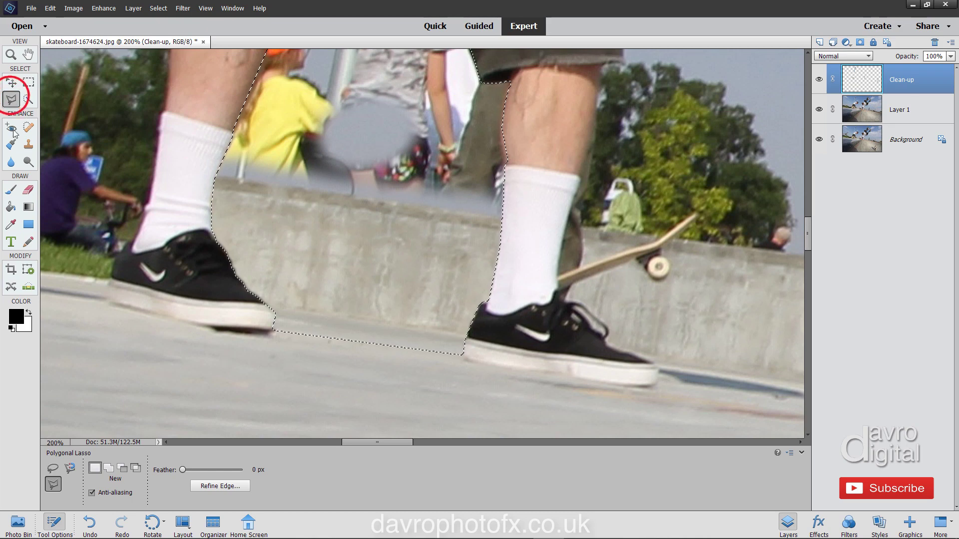
click(120, 468)
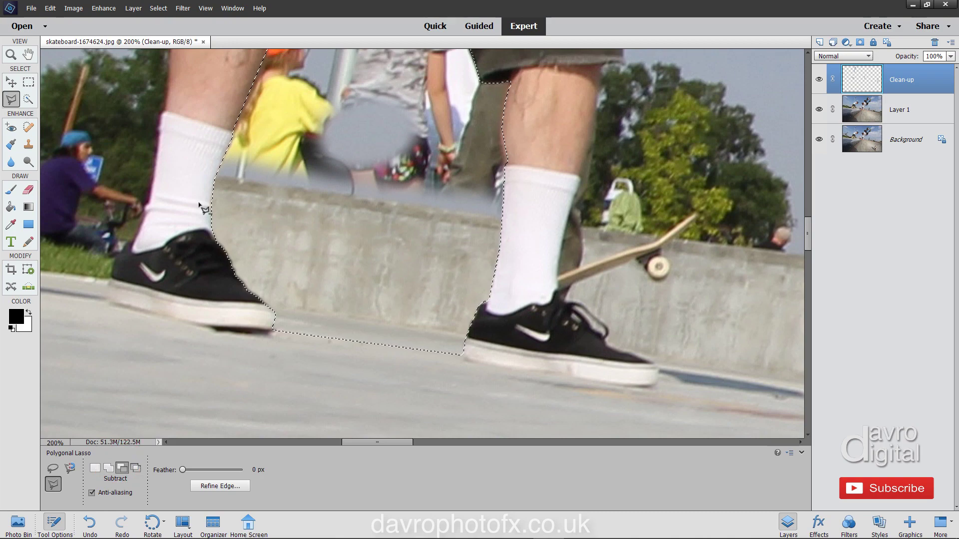
ctrl+click(230, 199)
drag(284, 247, 259, 204)
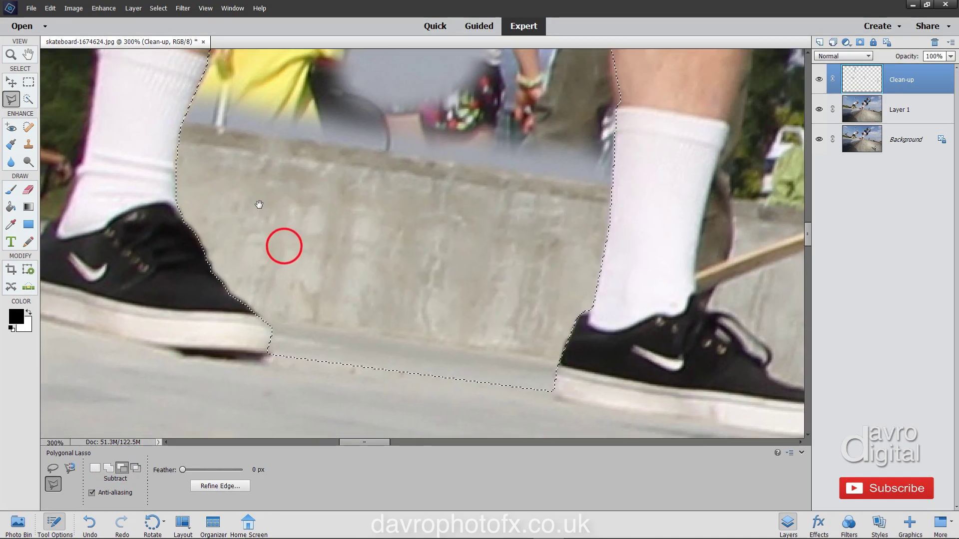
click(179, 121)
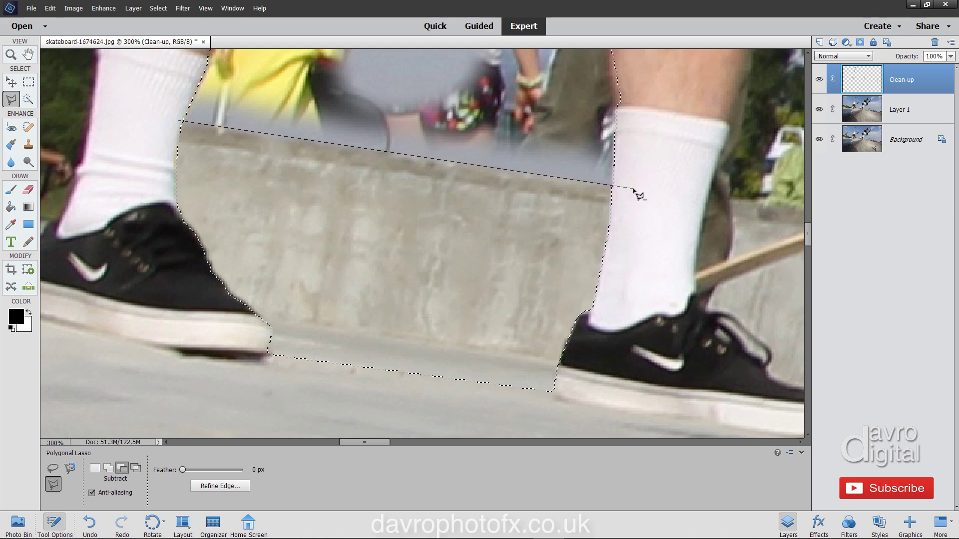
click(634, 188)
click(183, 354)
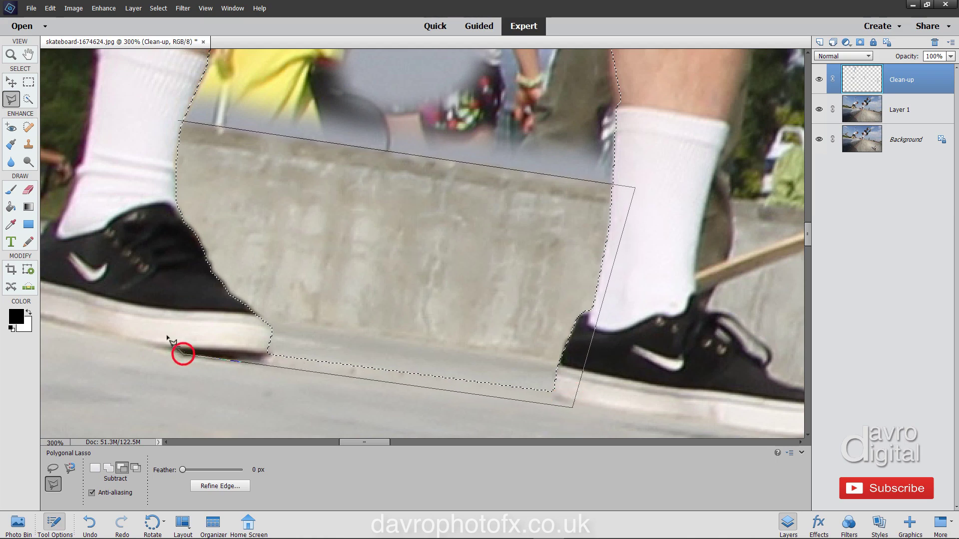
click(131, 160)
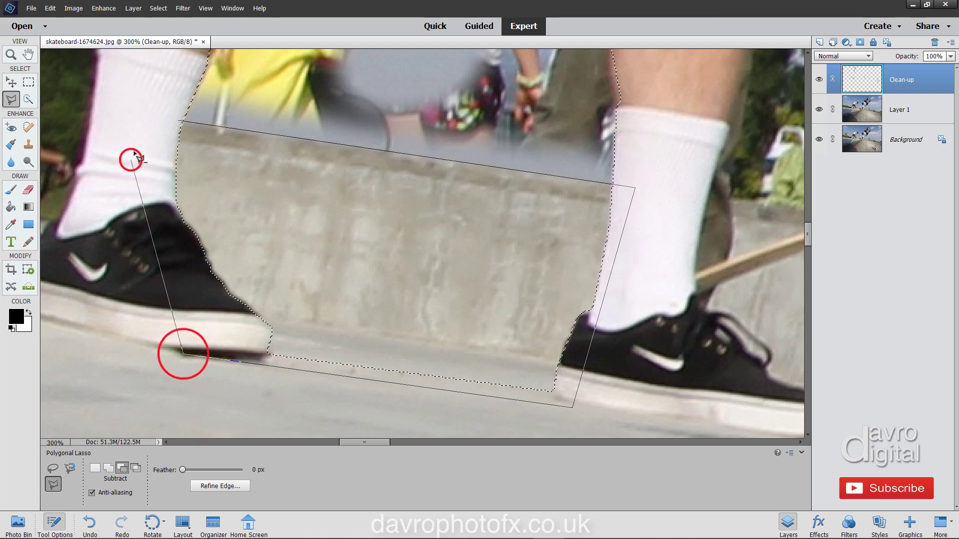
click(180, 121)
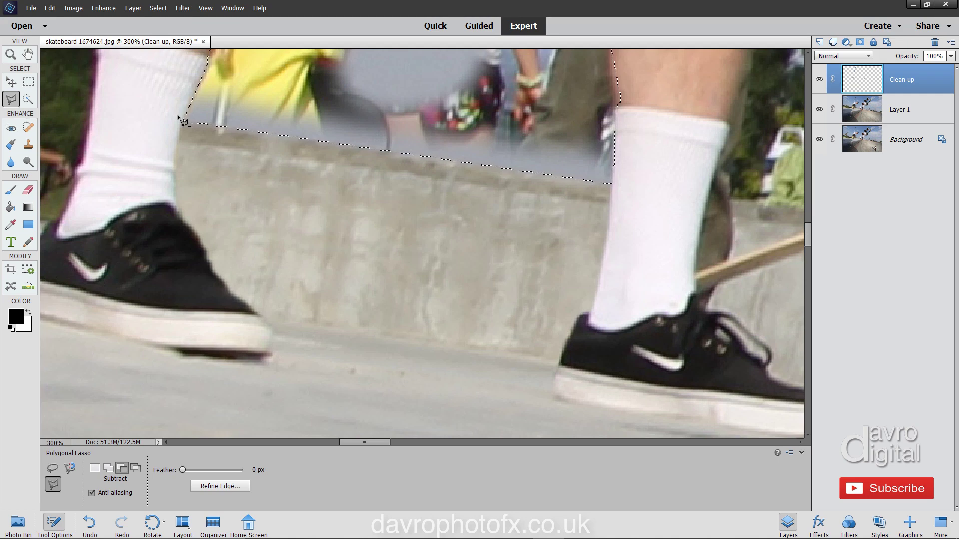
Clone the large bush from the background over the children and pole inside the remaining selection between the skateboarder's legs
key(s)
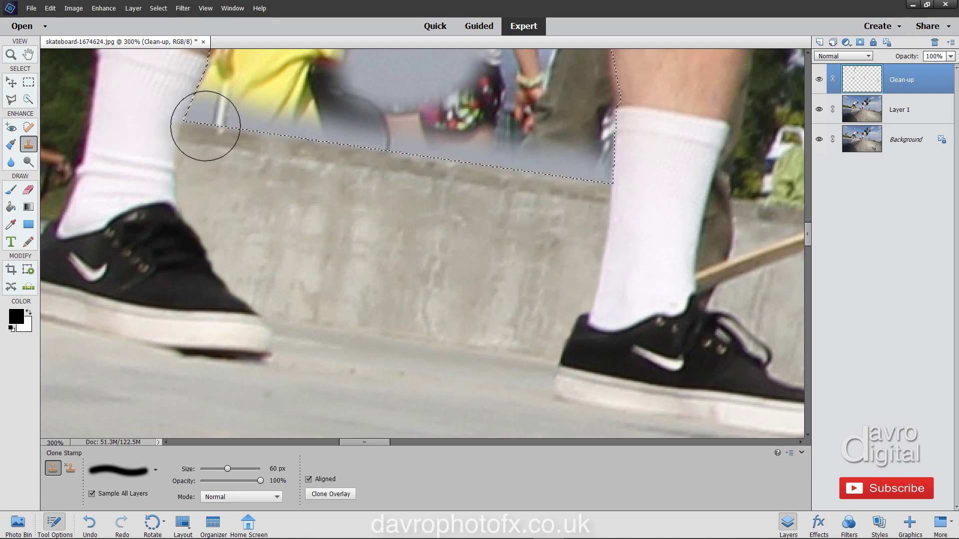
alt+click(248, 105)
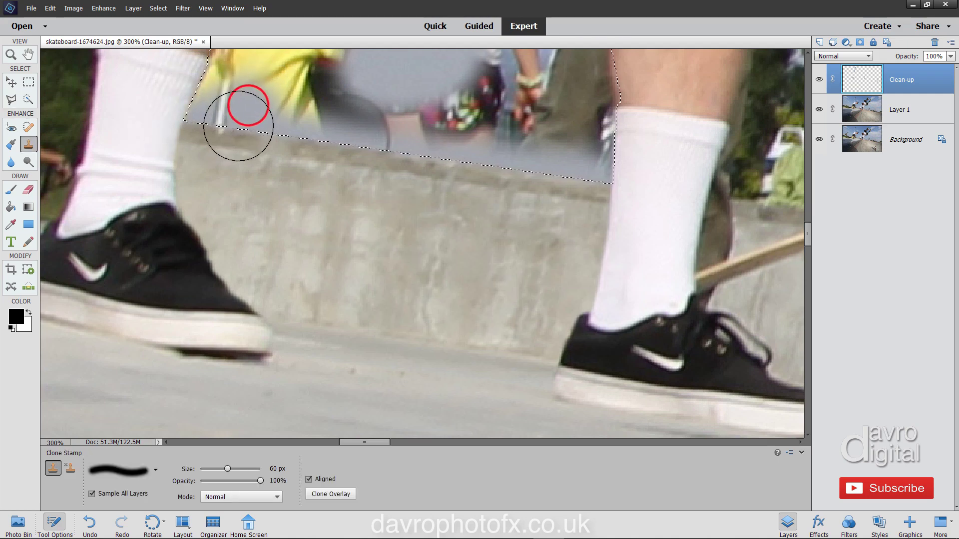
mouse_move(142, 137)
mouse_down()
mouse_move(520, 285)
mouse_move(805, 296)
mouse_up()
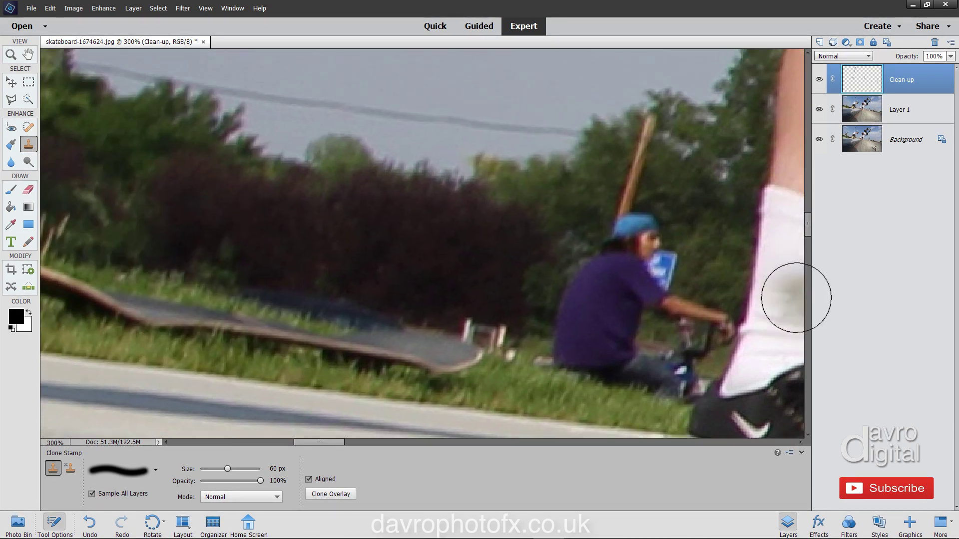
alt+click(541, 219)
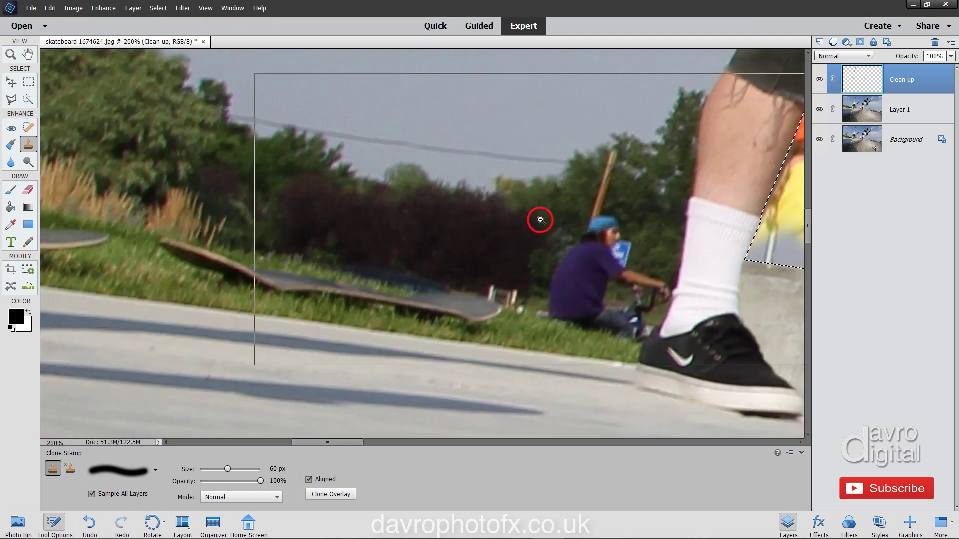
alt+click(541, 219)
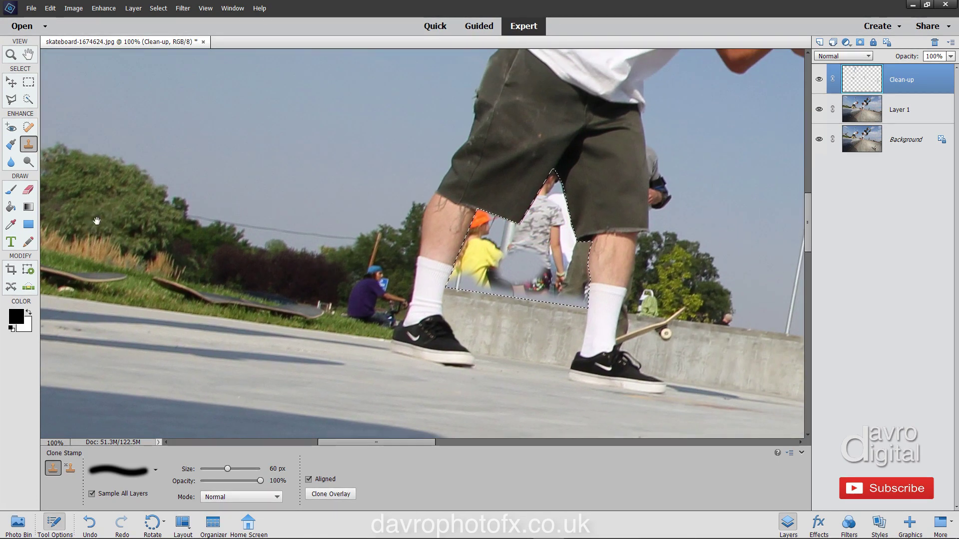
drag(97, 221, 150, 228)
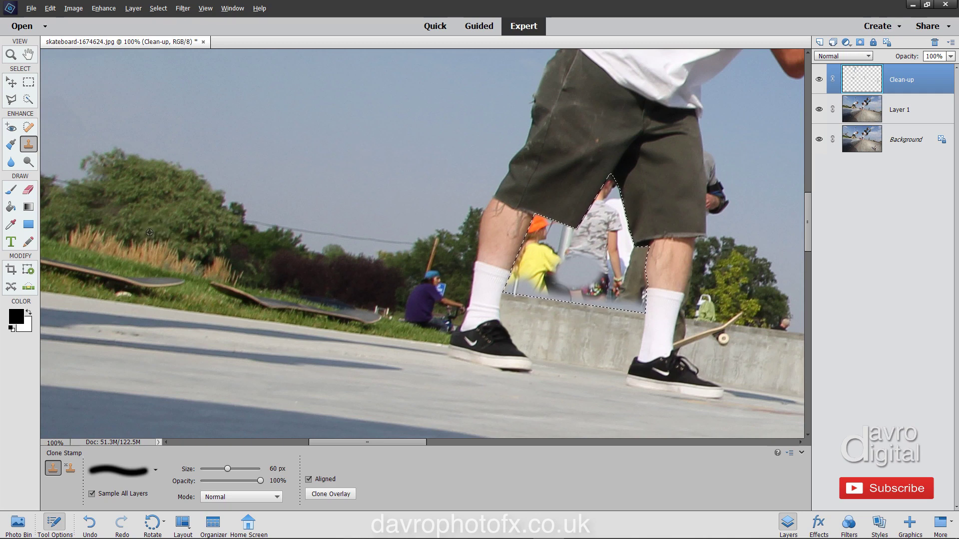
alt+click(149, 233)
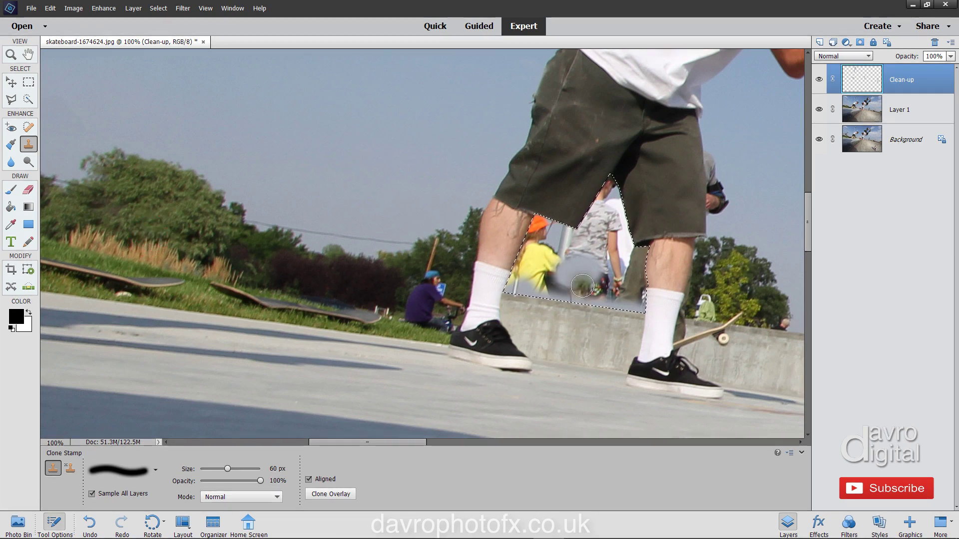
mouse_move(579, 296)
mouse_down()
mouse_move(636, 298)
mouse_move(616, 277)
mouse_move(667, 238)
mouse_move(600, 174)
mouse_up()
mouse_move(550, 221)
mouse_down()
mouse_move(529, 280)
mouse_move(590, 295)
mouse_move(643, 268)
mouse_up()
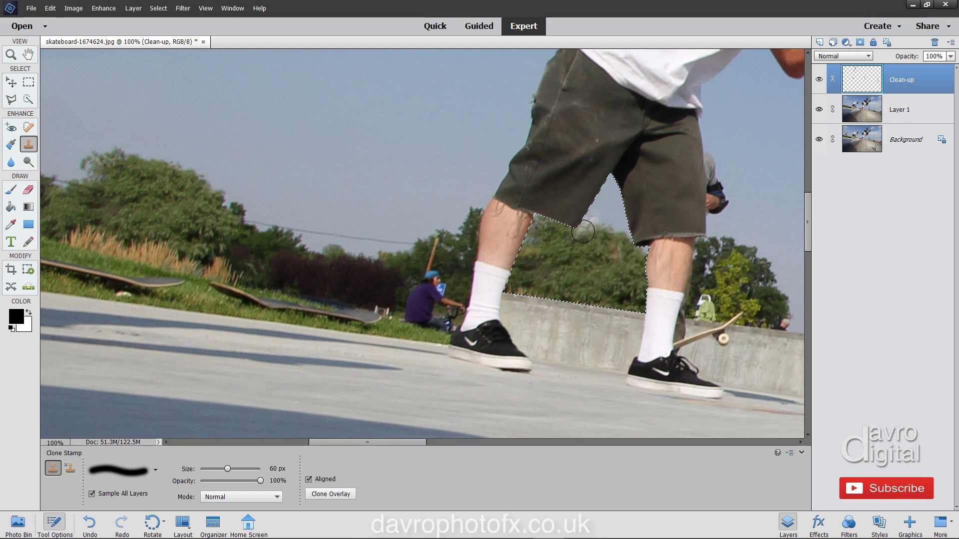
mouse_move(583, 232)
mouse_down()
mouse_move(605, 210)
mouse_move(597, 235)
mouse_move(542, 216)
mouse_up()
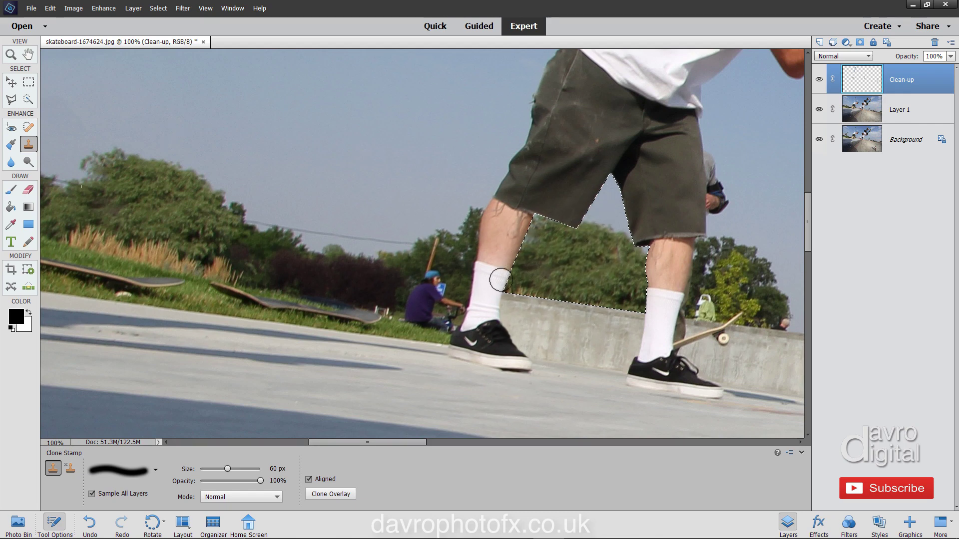
Touch up the cloned foliage beside the left leg and above the wall edge with the Clone Stamp, and deselect
mouse_move(532, 252)
mouse_down()
mouse_move(531, 233)
mouse_move(549, 285)
mouse_up()
click(540, 250)
click(541, 249)
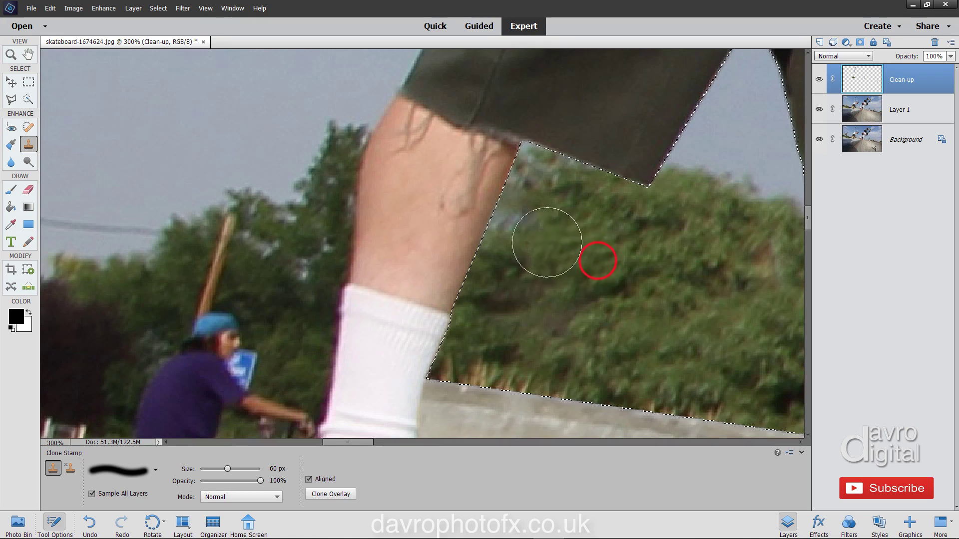
click(516, 225)
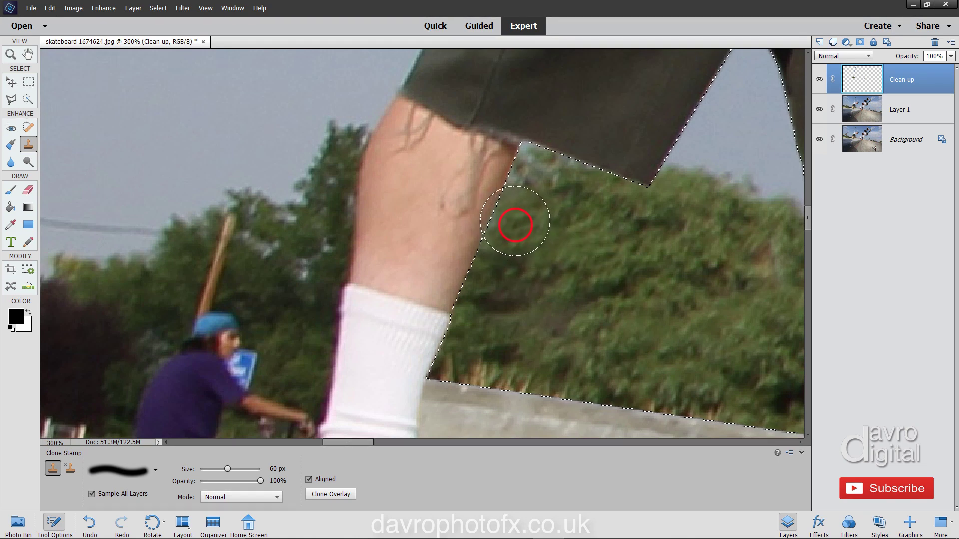
drag(515, 222, 514, 216)
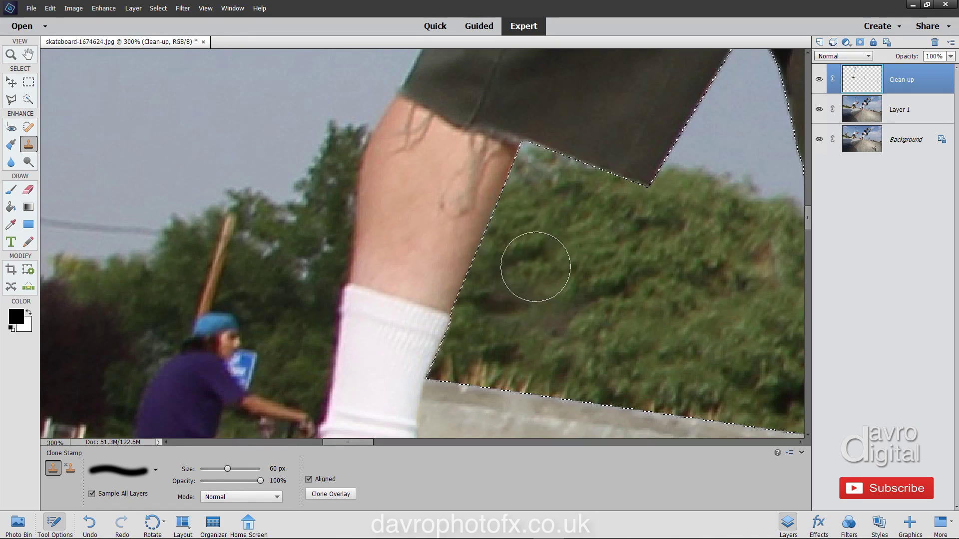
mouse_move(559, 282)
mouse_down()
mouse_move(360, 189)
mouse_move(358, 219)
mouse_move(285, 236)
mouse_move(351, 250)
mouse_up()
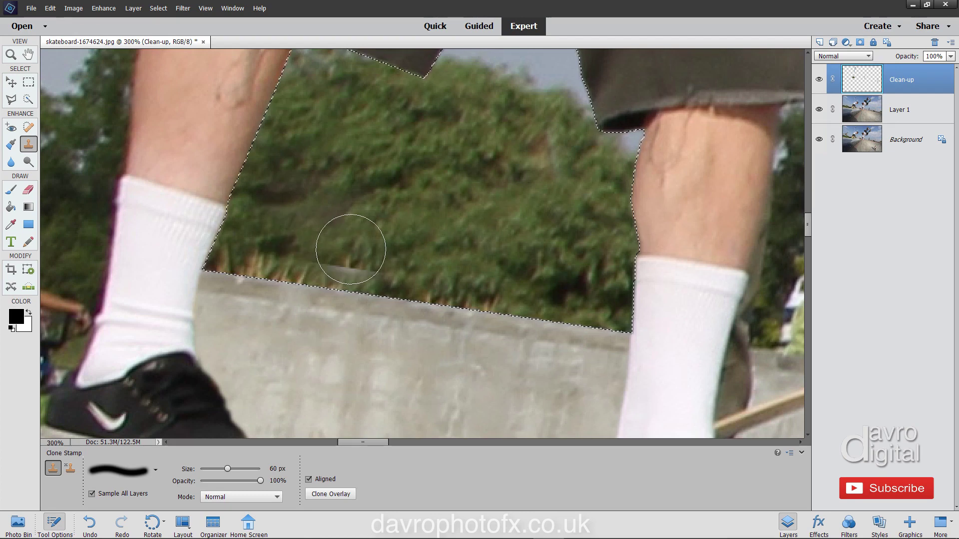
click(350, 250)
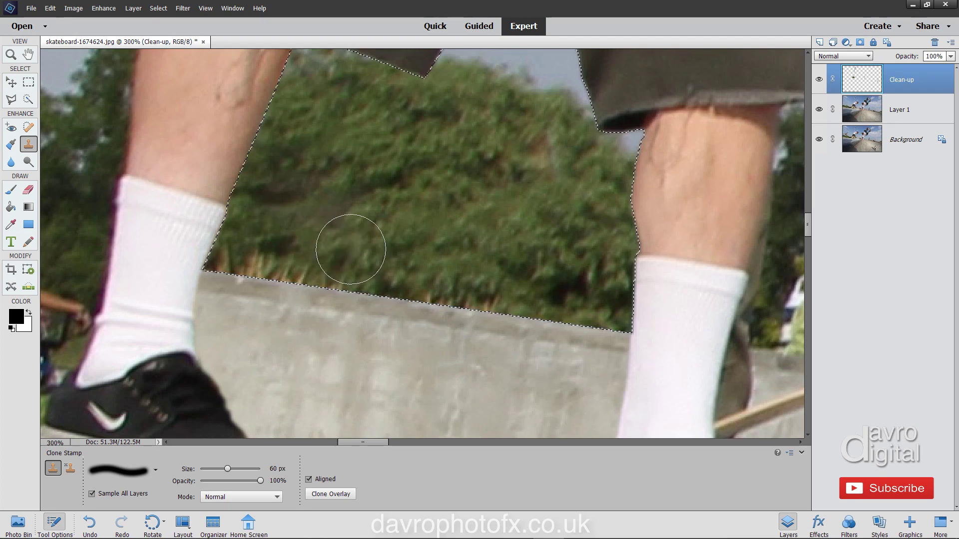
key(ctrl+d)
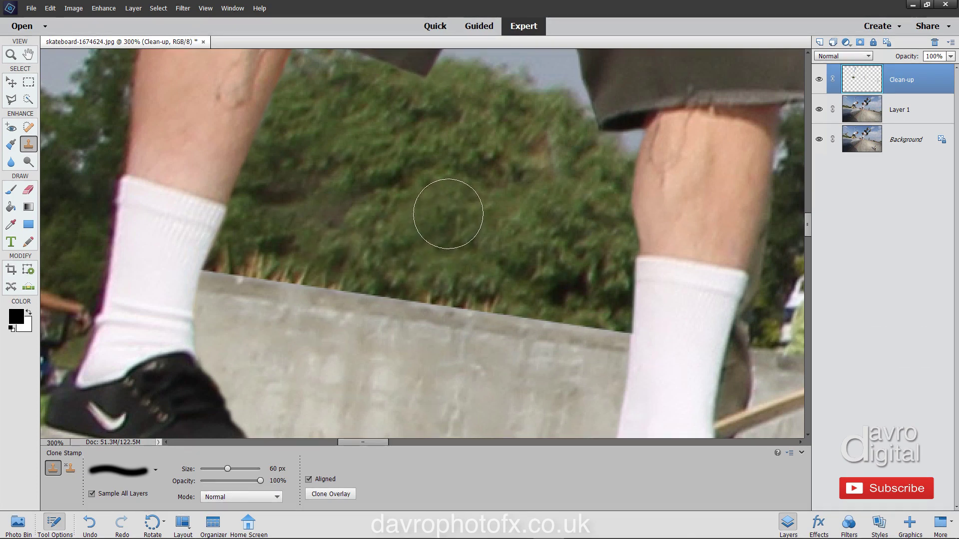
Reduce the Clone Stamp brush to 15 px and blend the foliage into the wall's upper edge toward the right sock
mouse_move(454, 203)
mouse_down()
mouse_move(424, 334)
mouse_move(438, 255)
mouse_up()
click(439, 254)
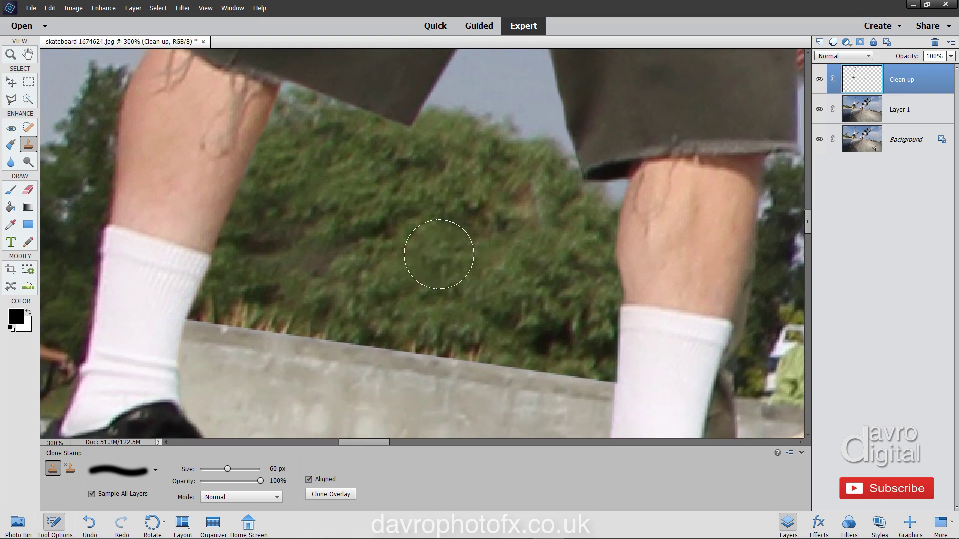
key(bracketleft)
key(bracketleft)
key(bracketleft)
key(bracketleft)
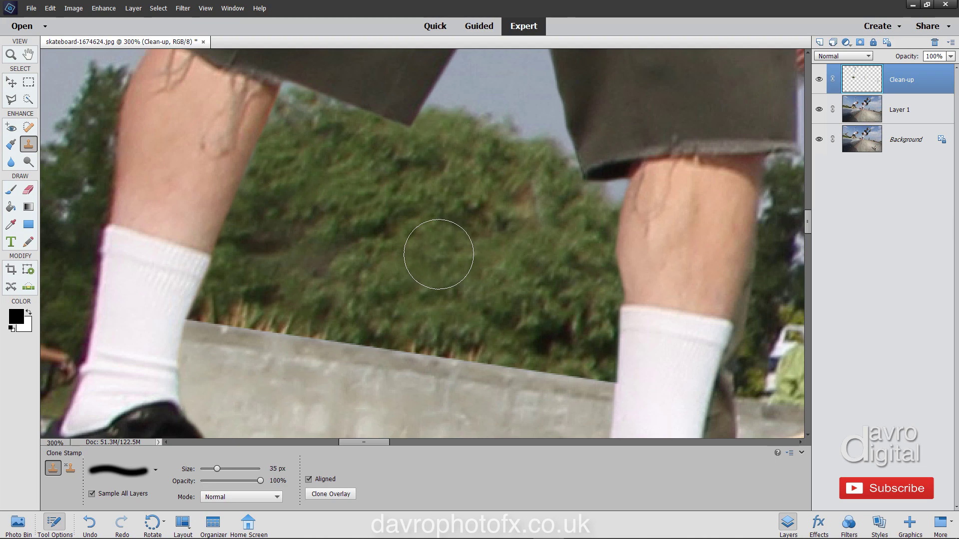
key(bracketleft)
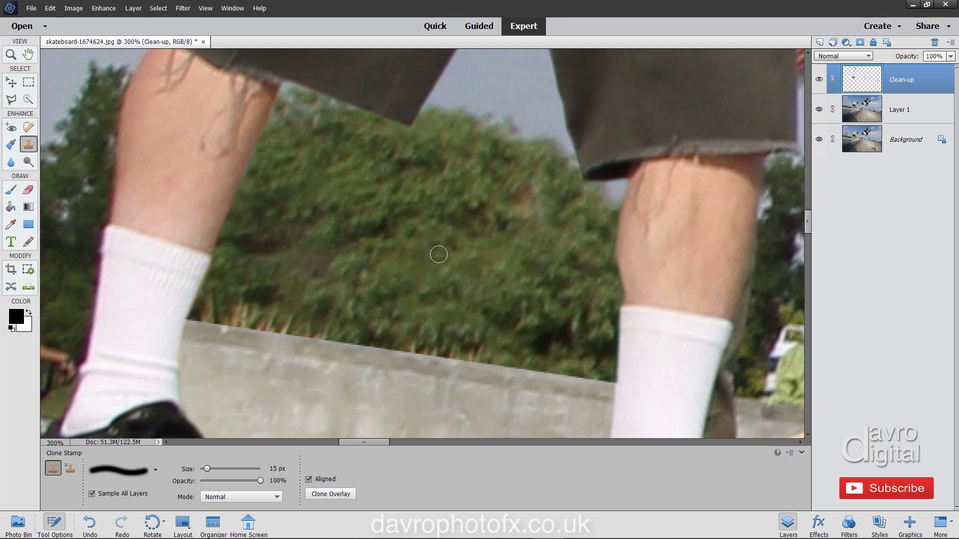
alt+click(589, 364)
drag(593, 368, 594, 372)
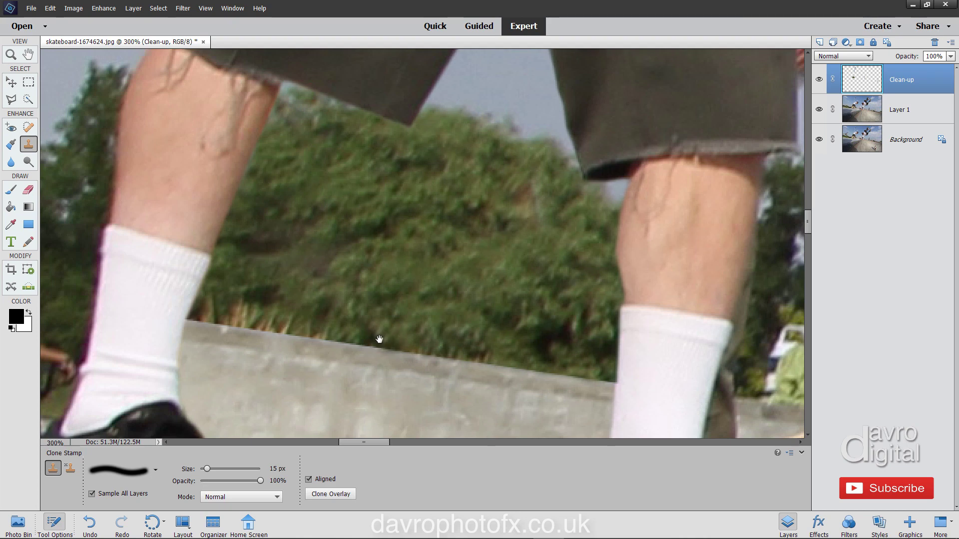
Clone foliage over the grass tufts along the wall's upper edge beside the left sock
drag(379, 340, 489, 349)
click(488, 351)
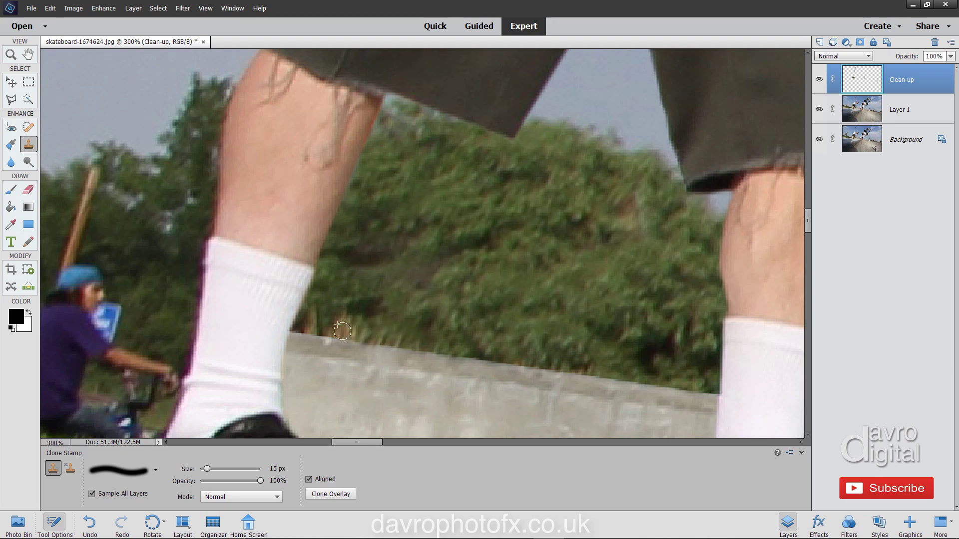
drag(343, 331, 298, 323)
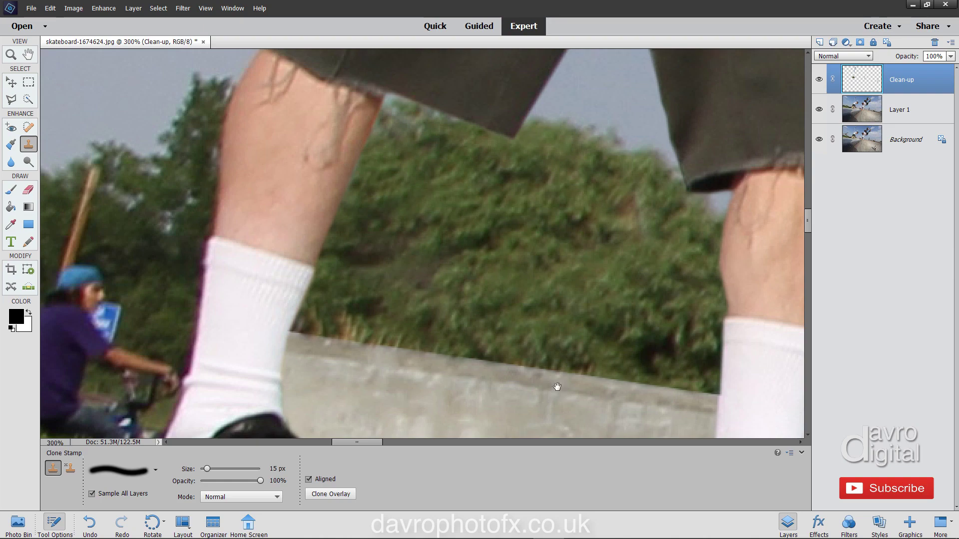
Enlarge the Clone Stamp brush to 50 px and clone sky over the person's arm and body showing behind the photographer's shorts
alt+click(606, 368)
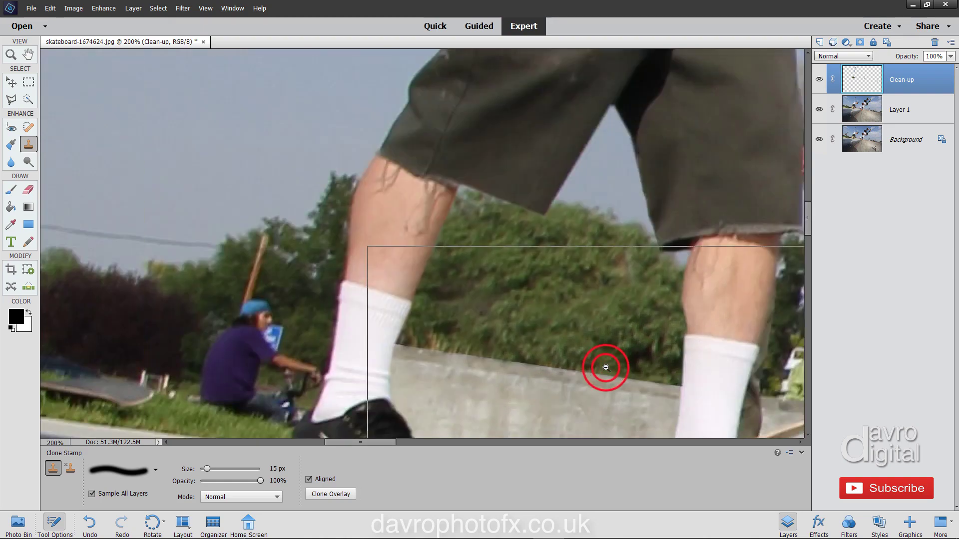
alt+click(606, 368)
alt+click(606, 369)
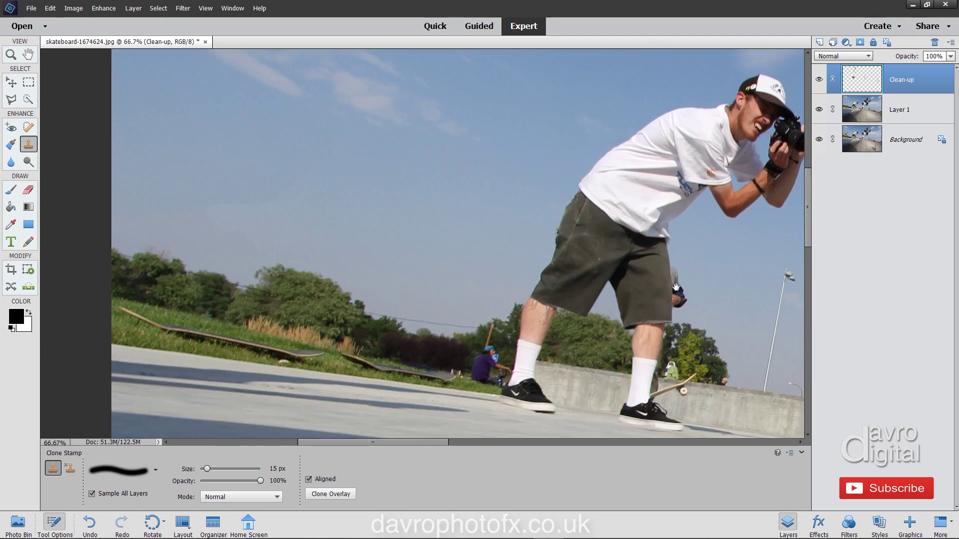
ctrl+click(667, 342)
ctrl+click(669, 334)
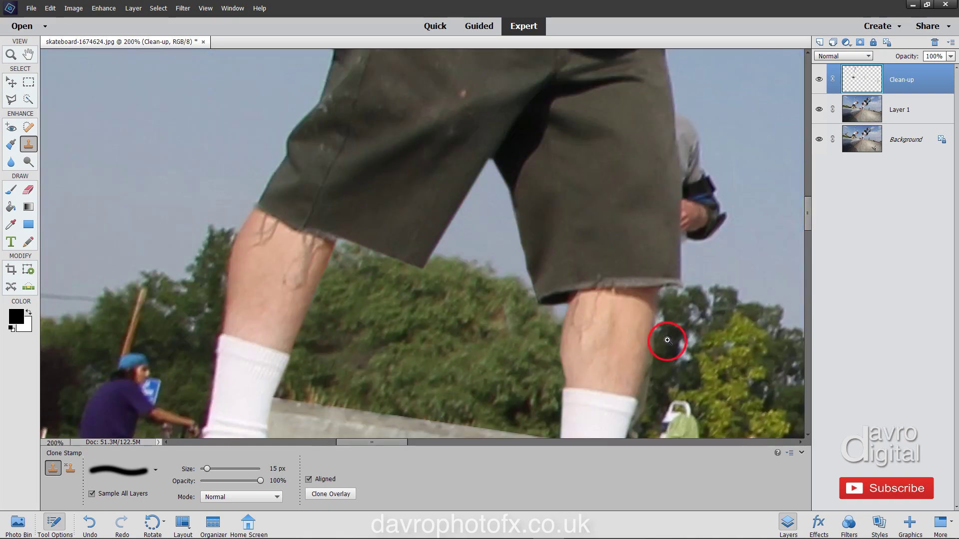
ctrl+click(653, 199)
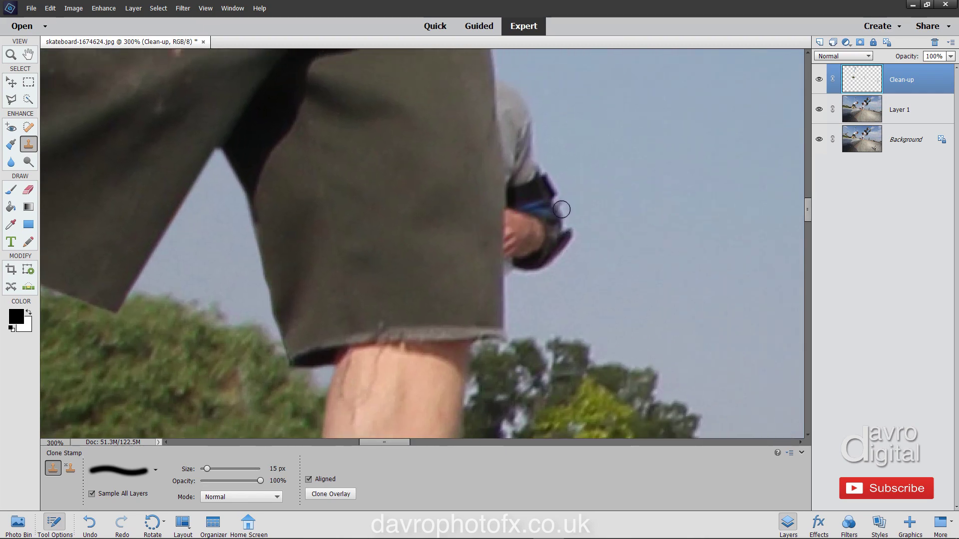
key(bracketright)
key(bracketright)
key(bracketright)
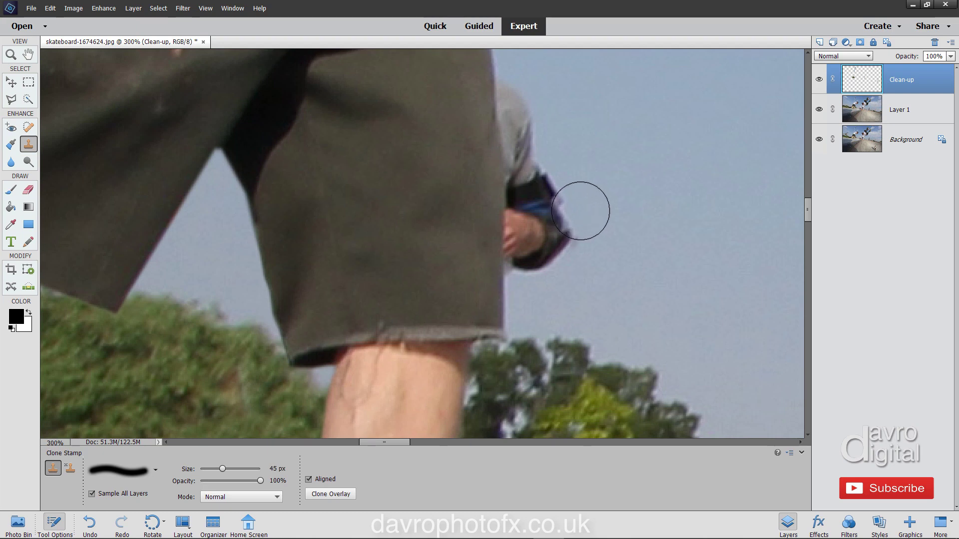
key(bracketright)
alt+click(629, 214)
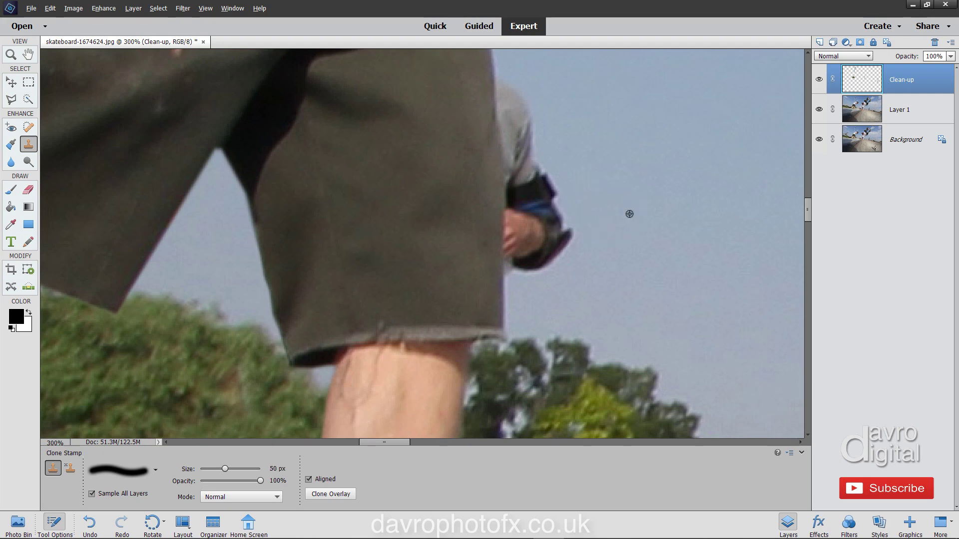
mouse_move(572, 240)
mouse_down()
mouse_move(548, 253)
mouse_move(541, 115)
mouse_up()
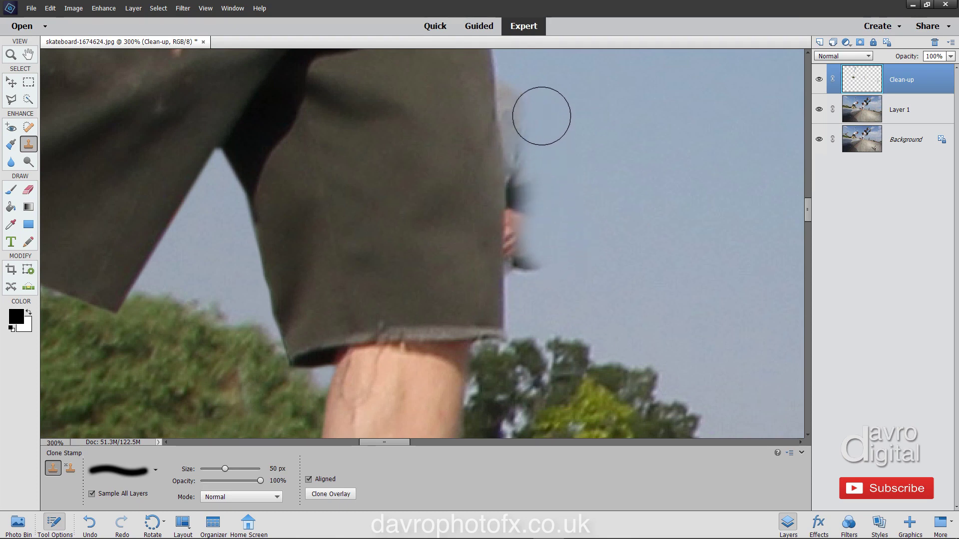
Reduce the Clone Stamp brush to 25 px and clone sky over the person's remains right up to the shorts' right edge
key(bracketleft)
key(bracketleft)
key(bracketleft)
key(bracketleft)
key(bracketleft)
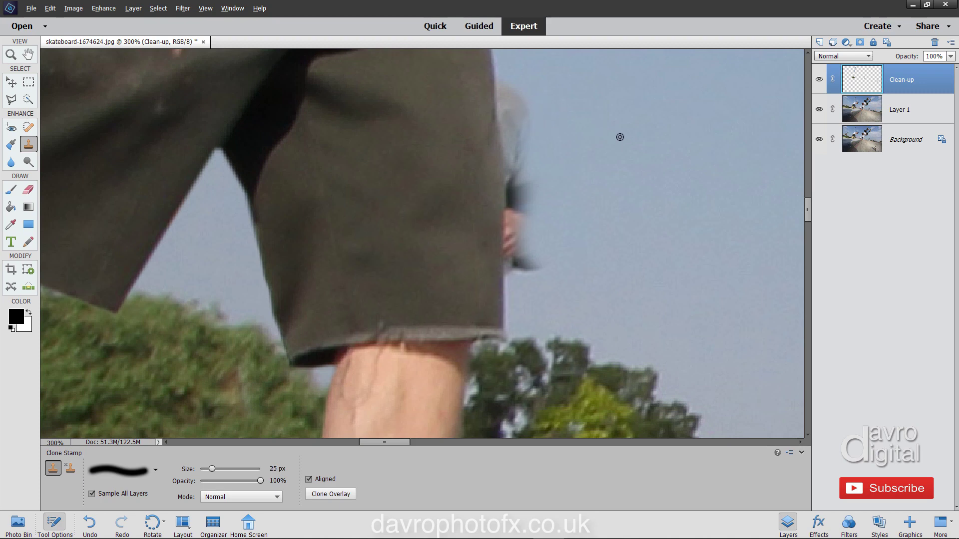
alt+click(619, 137)
click(515, 87)
mouse_move(515, 87)
mouse_down()
mouse_move(517, 115)
mouse_move(513, 89)
mouse_move(522, 229)
mouse_move(509, 238)
mouse_move(522, 265)
mouse_move(548, 260)
mouse_move(541, 196)
mouse_up()
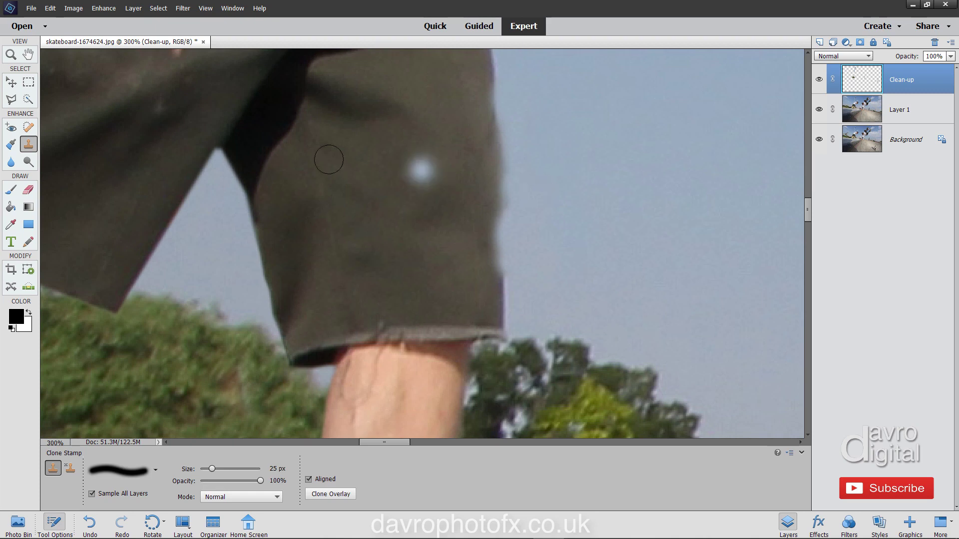
Erase the cloned sky spilling over the shorts' right edge on the Clean-up layer with a 35 px Eraser
click(29, 189)
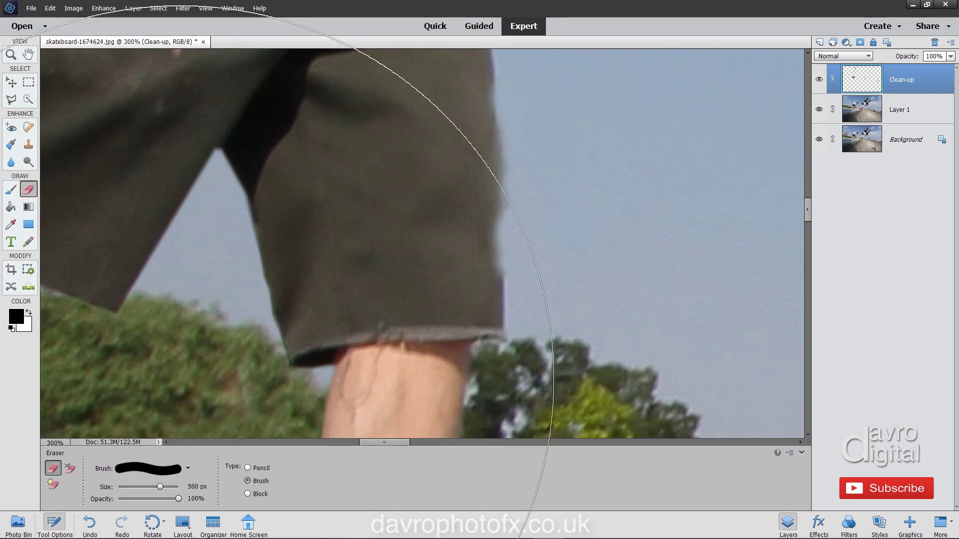
key(bracketleft)
key(bracketleft)
key(bracketleft)
key(bracketleft)
key(bracketleft)
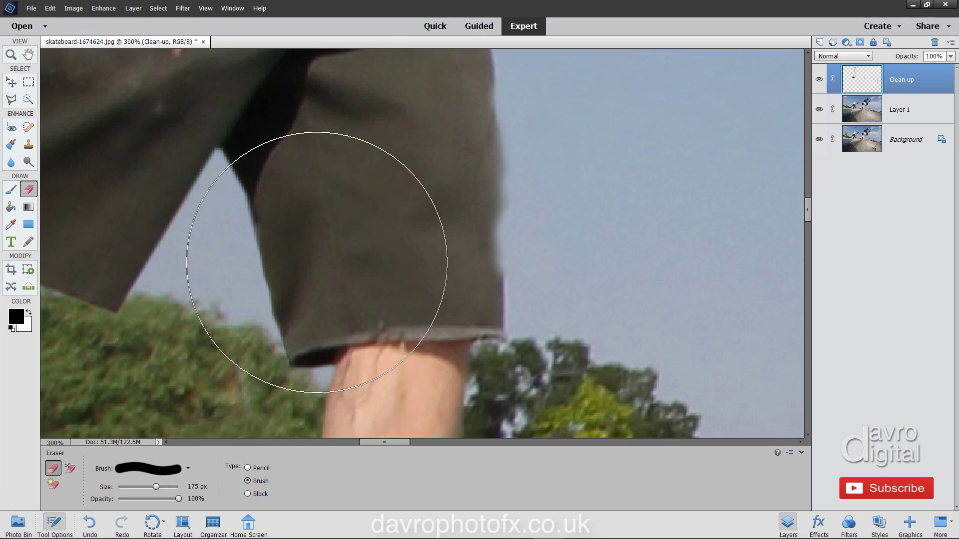
key(bracketleft)
key(bracketleft)
key(bracketleft)
key(bracketleft)
key(bracketleft)
key(bracketleft)
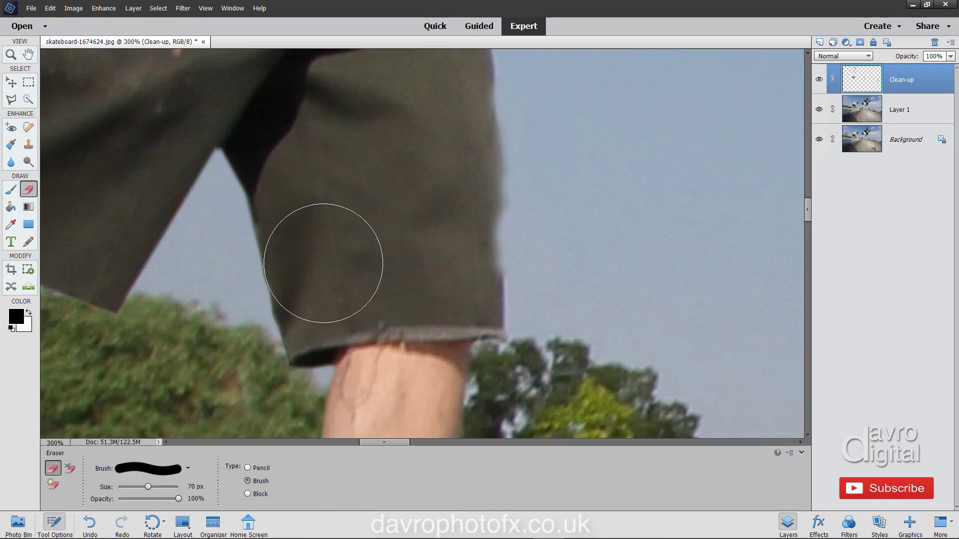
key(bracketleft)
key(bracketleft)
key(bracketleft)
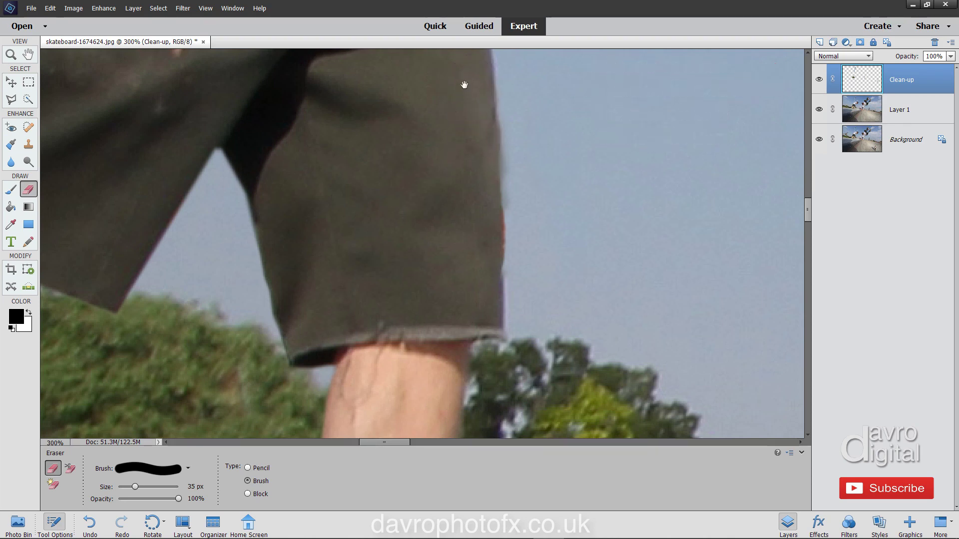
Clone sky along the shorts' right edge with the 25 px Clone Stamp to cover the leftover fringe of the person
drag(462, 84, 456, 165)
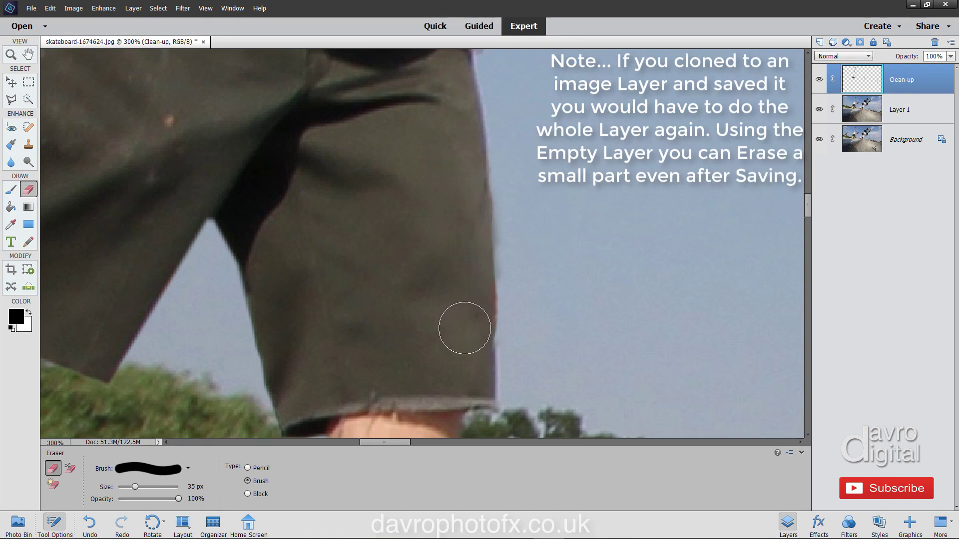
key(s)
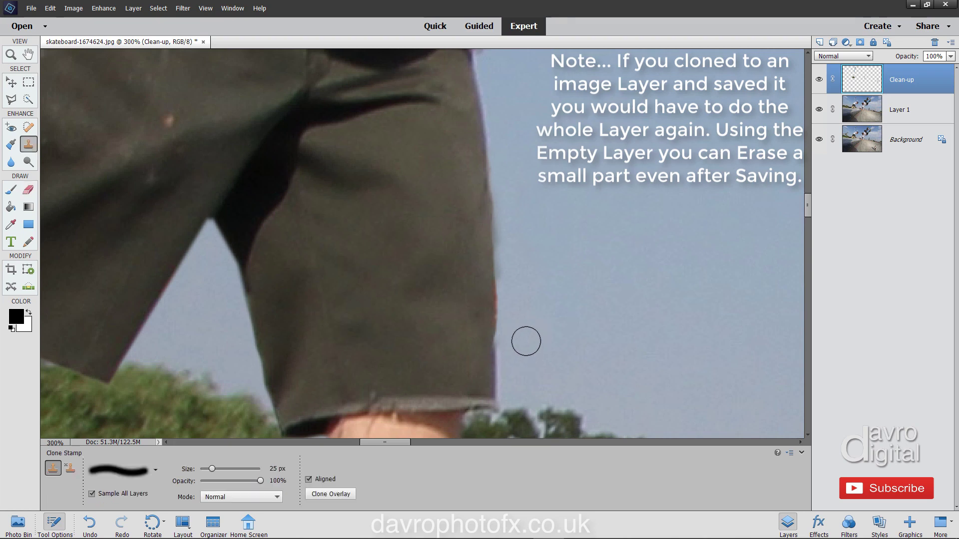
click(514, 319)
drag(512, 316, 513, 222)
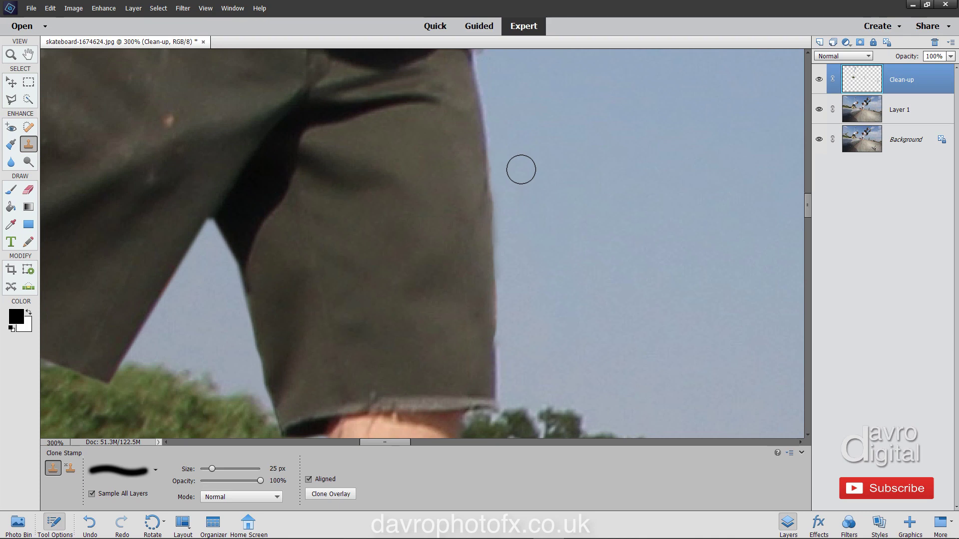
Erase the lower right of the bowl on Layer 1 with a 300 px Eraser to bring back the standing skater and his shadow
key(ctrl+0)
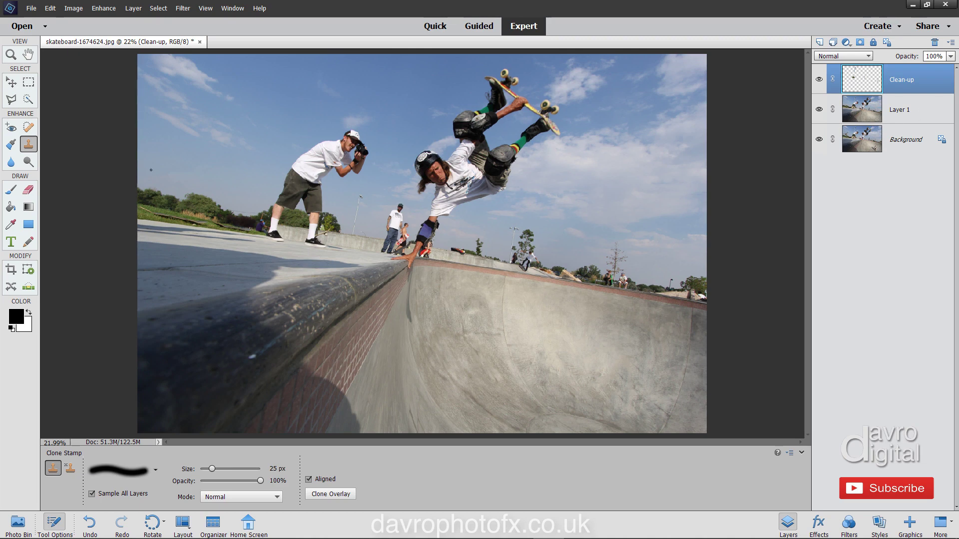
click(29, 191)
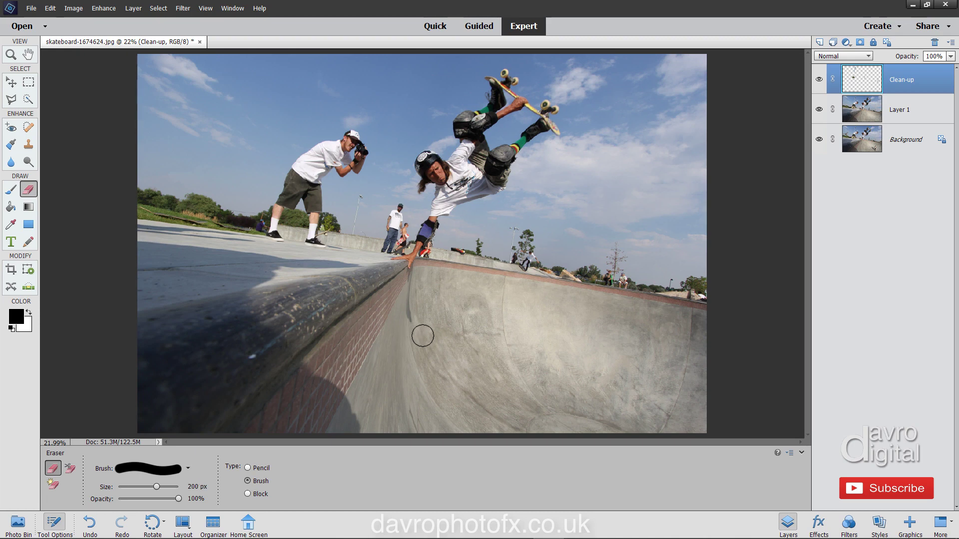
key(bracketright)
key(bracketright)
click(909, 113)
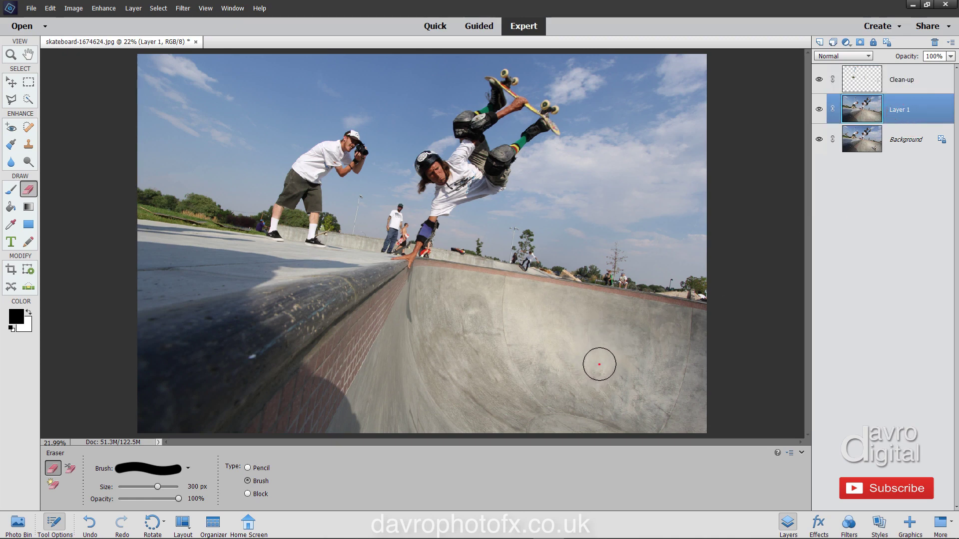
mouse_move(599, 364)
mouse_down()
mouse_move(569, 360)
mouse_move(604, 359)
mouse_move(610, 400)
mouse_up()
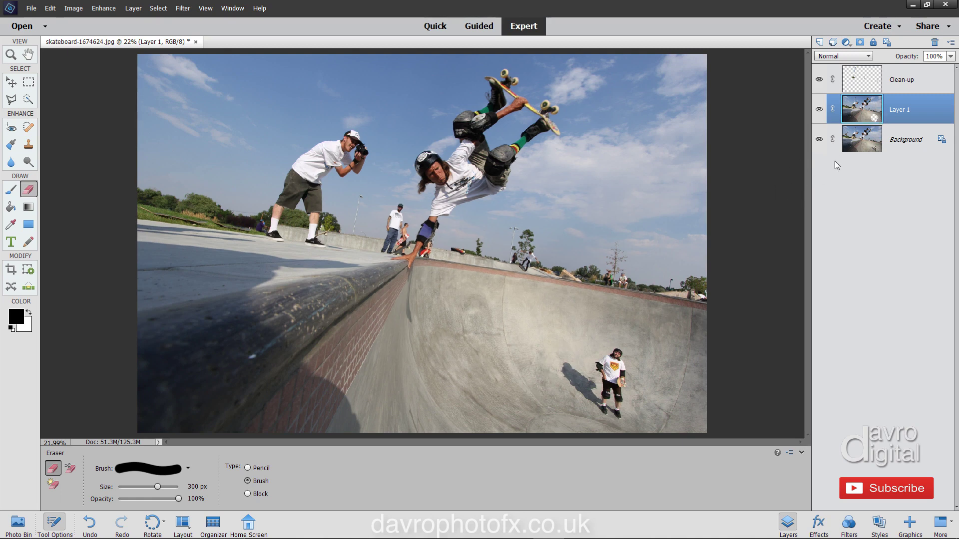
Compare the retouched photo with the original by toggling all layers above the Background, with the whole image fitted in view
click(802, 453)
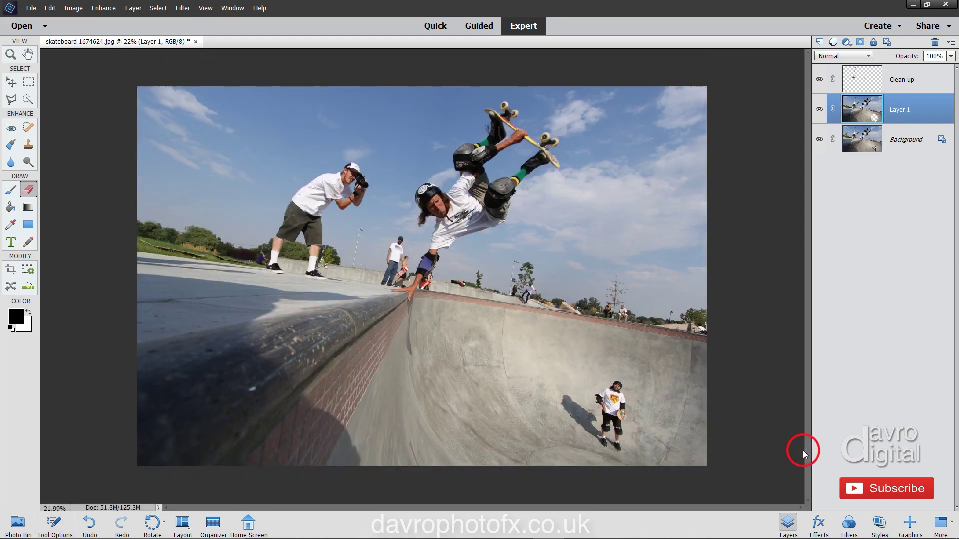
alt+click(819, 140)
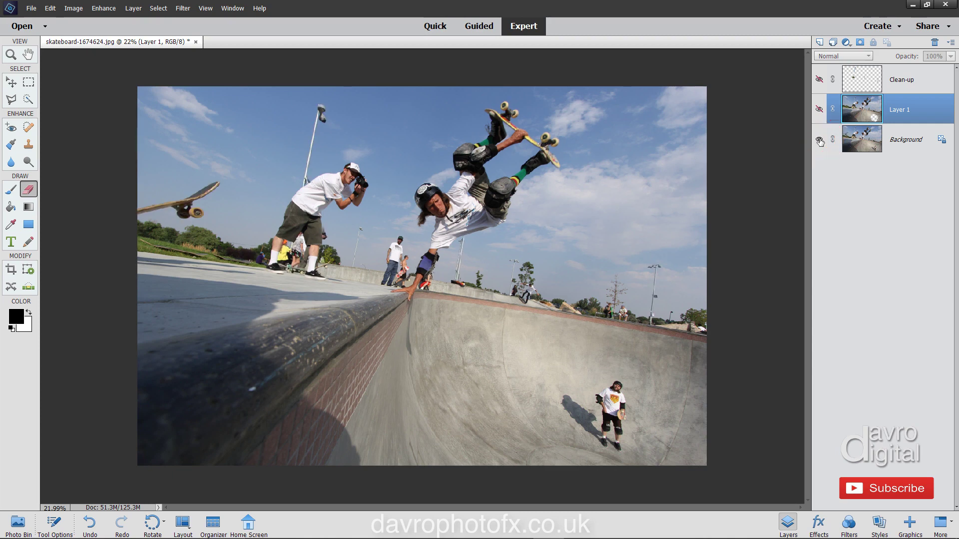
alt+click(819, 140)
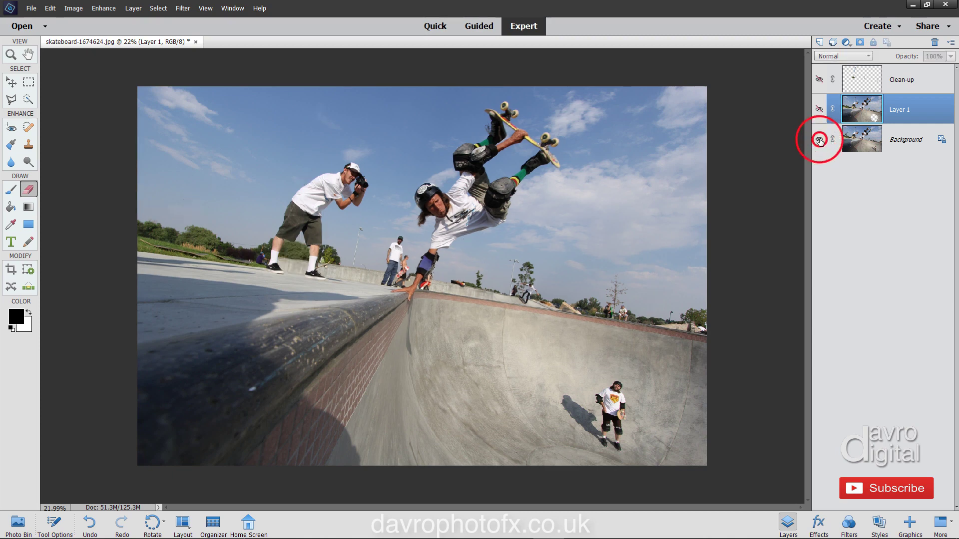
alt+click(820, 140)
alt+click(819, 140)
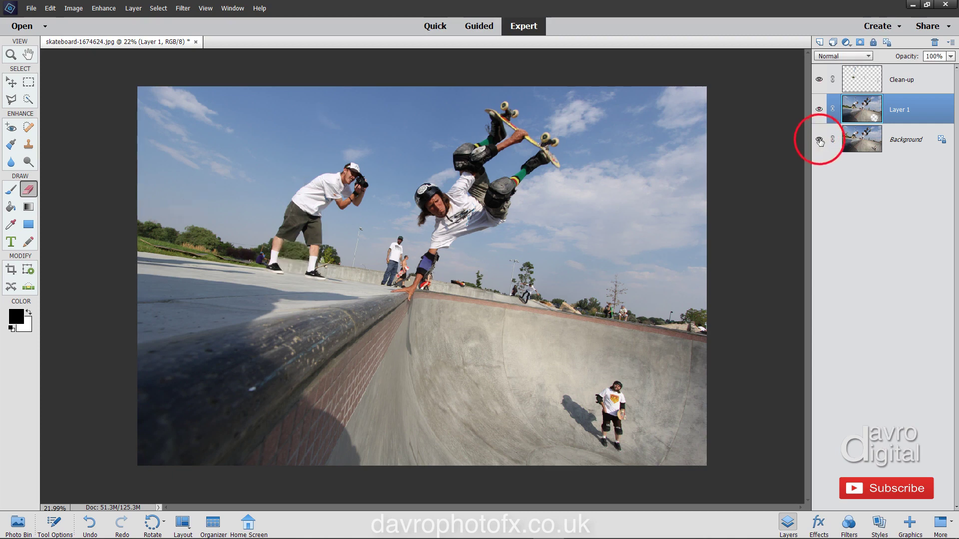
alt+click(820, 140)
alt+click(820, 140)
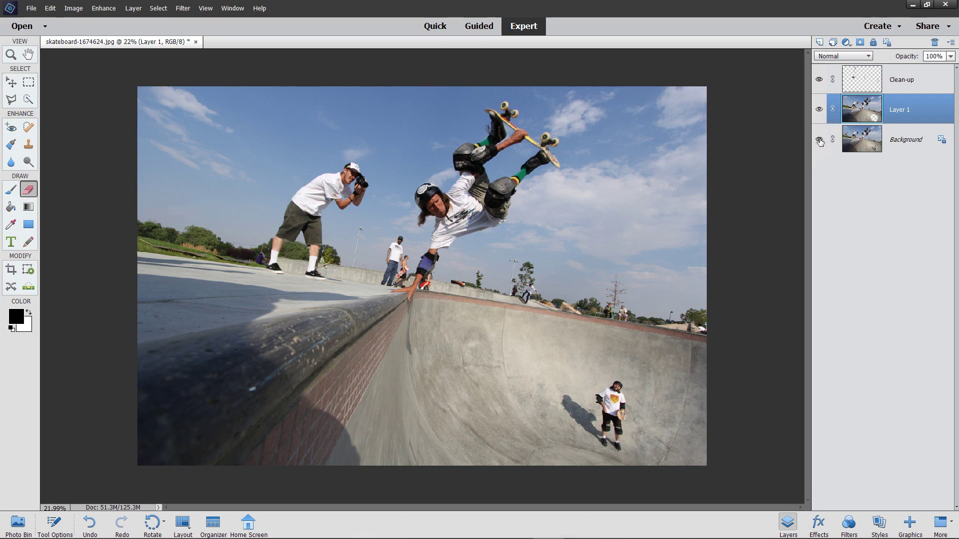
key(ctrl+0)
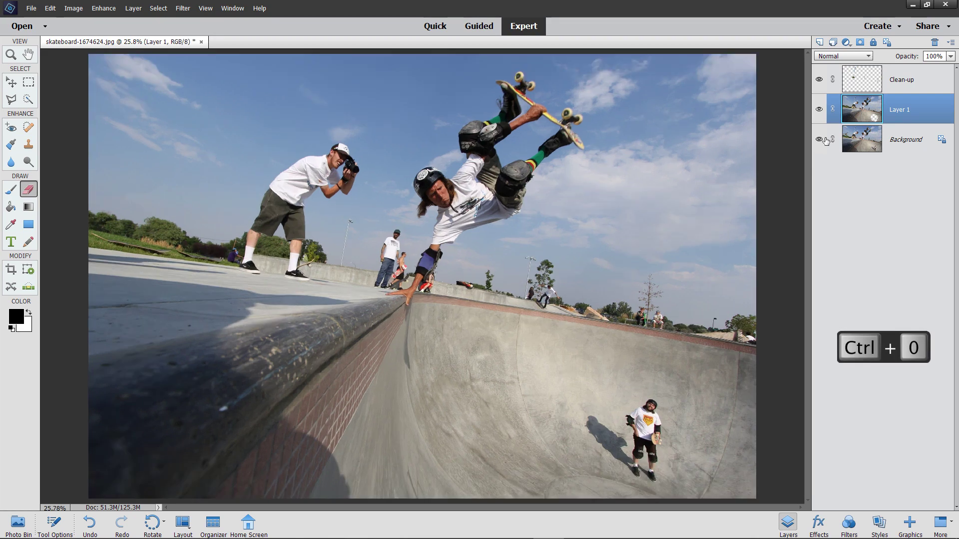